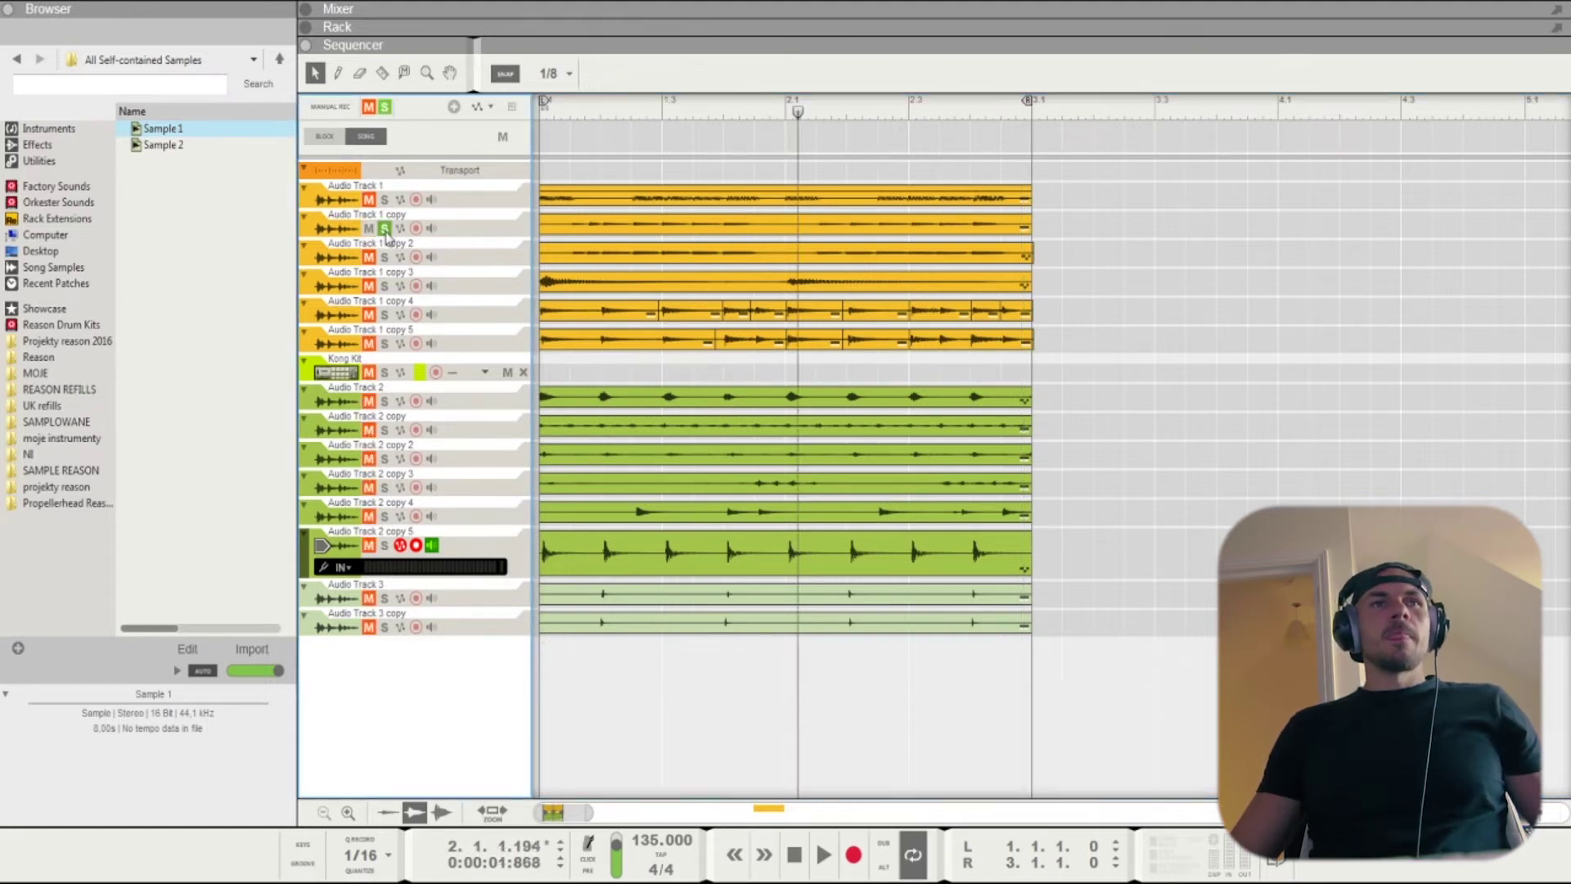
- Solo Audio Track 1 and audition it from several points of the two-bar loop
left_click(385, 230)
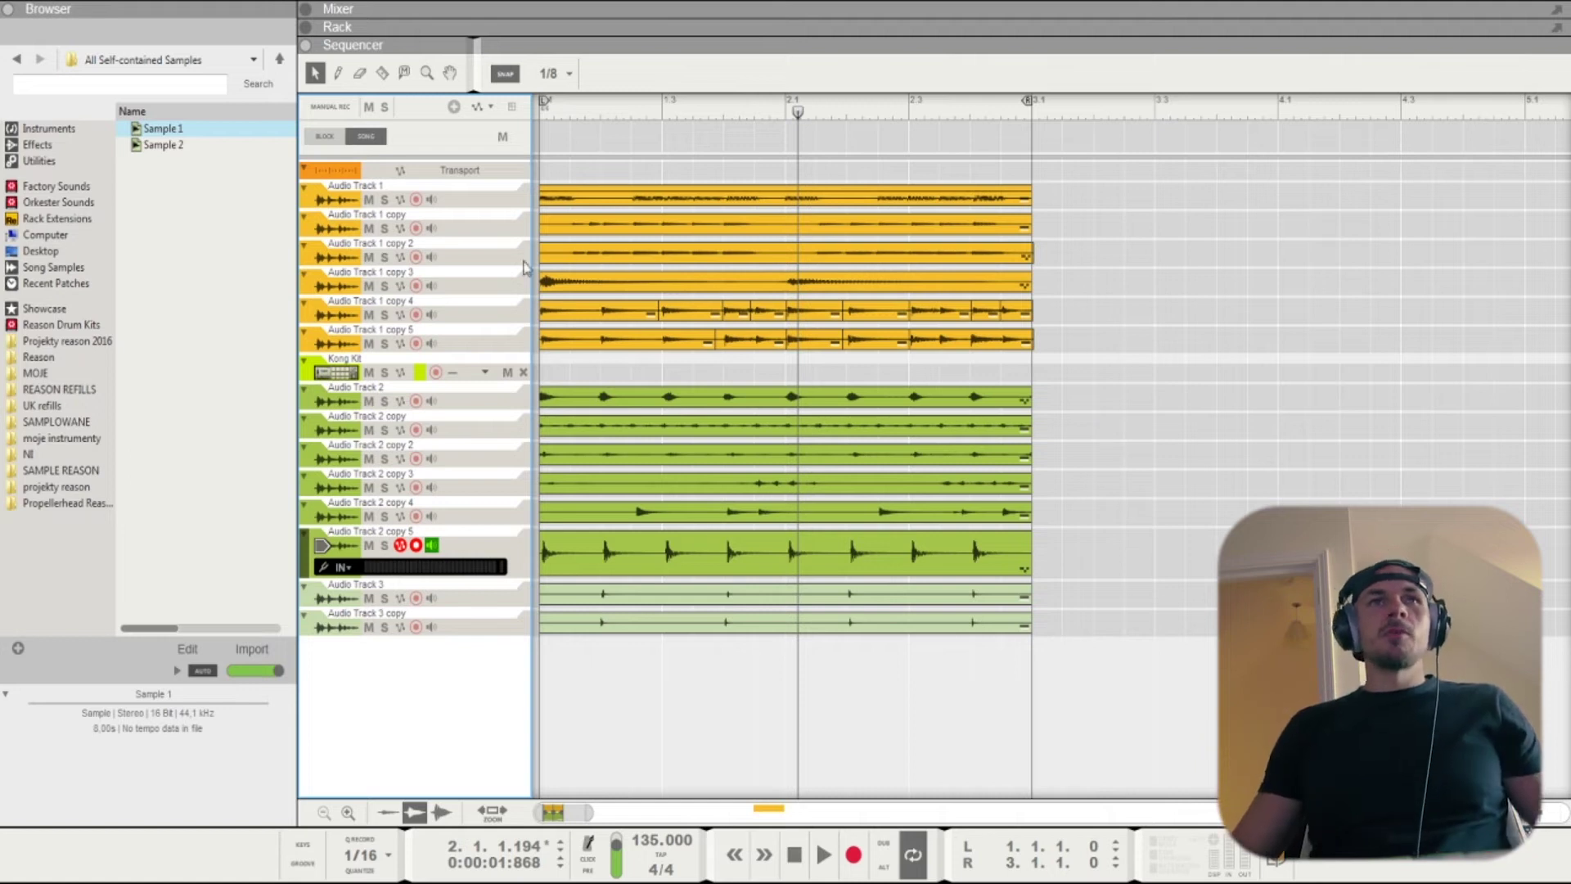
left_click(385, 200)
key("space")
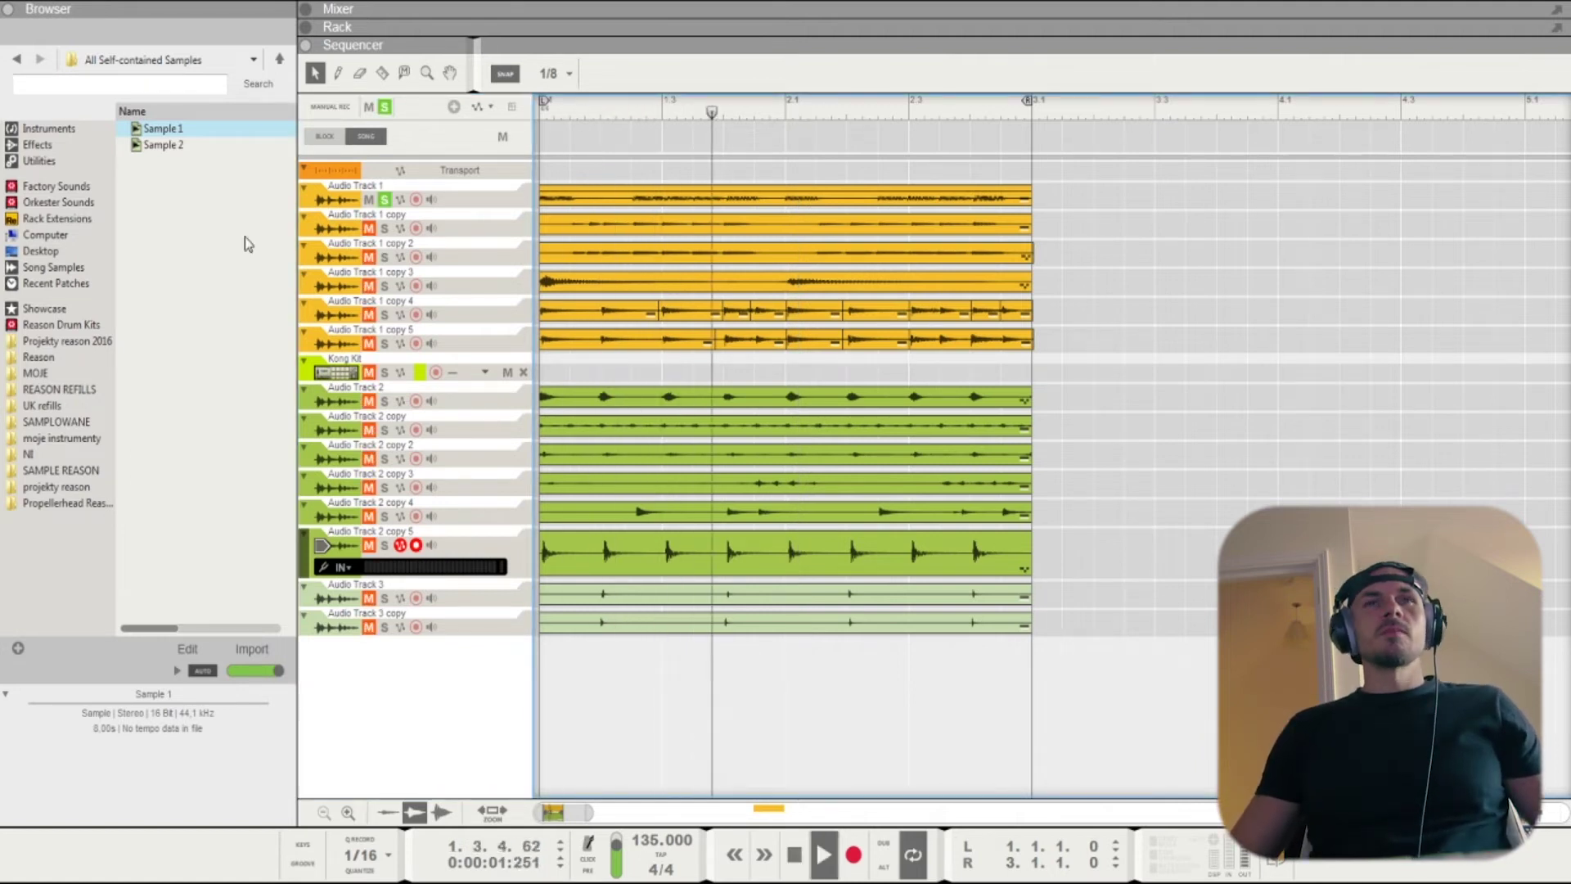
key("space")
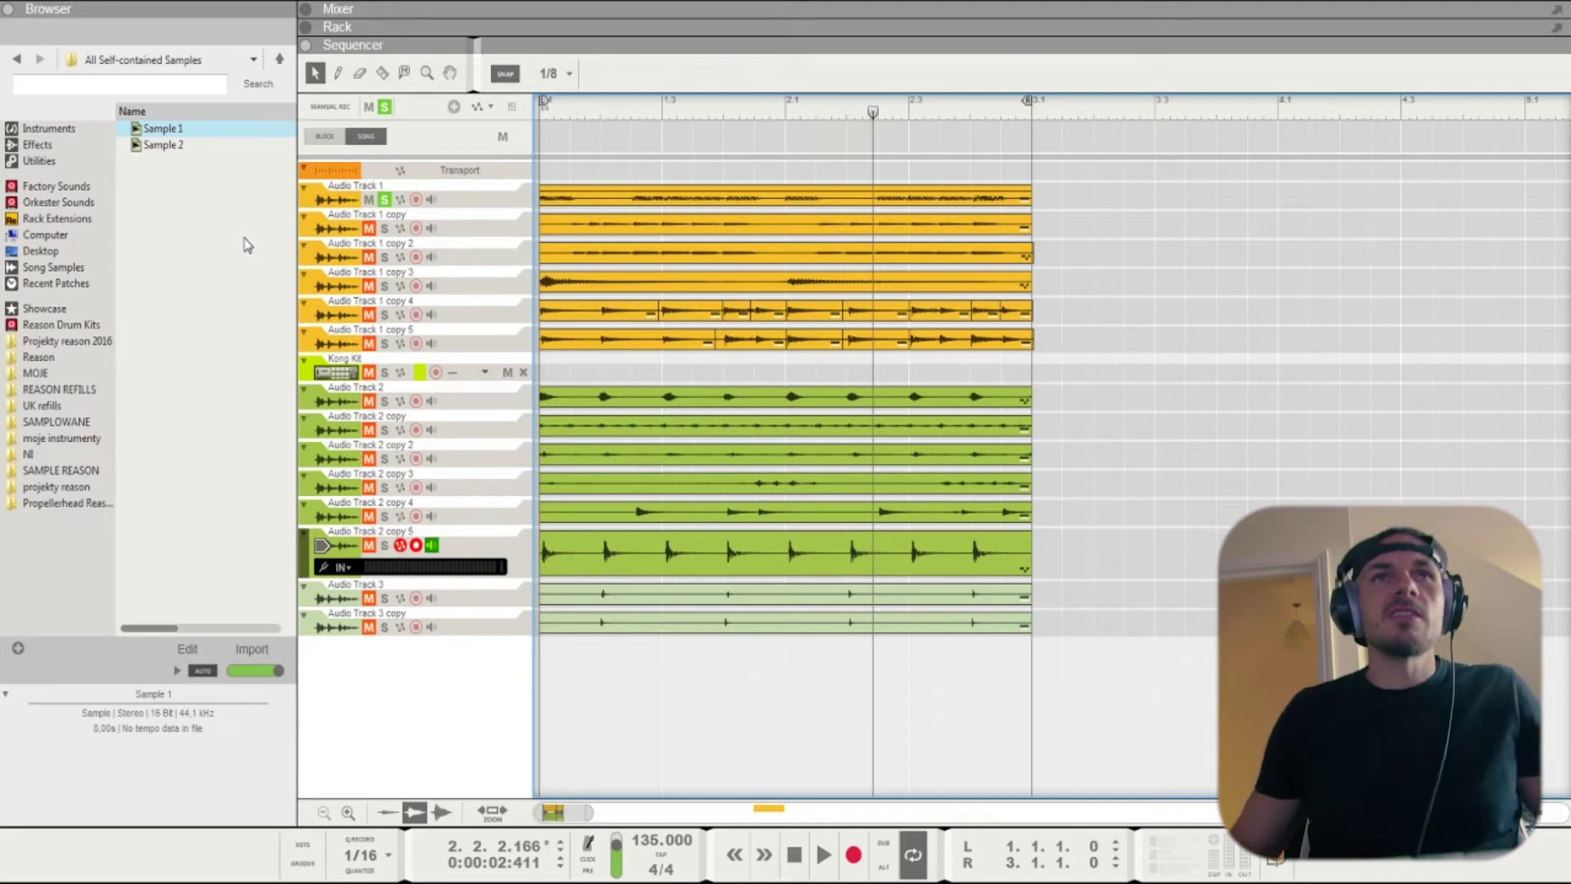
left_click(781, 114)
key("space")
left_click(828, 113)
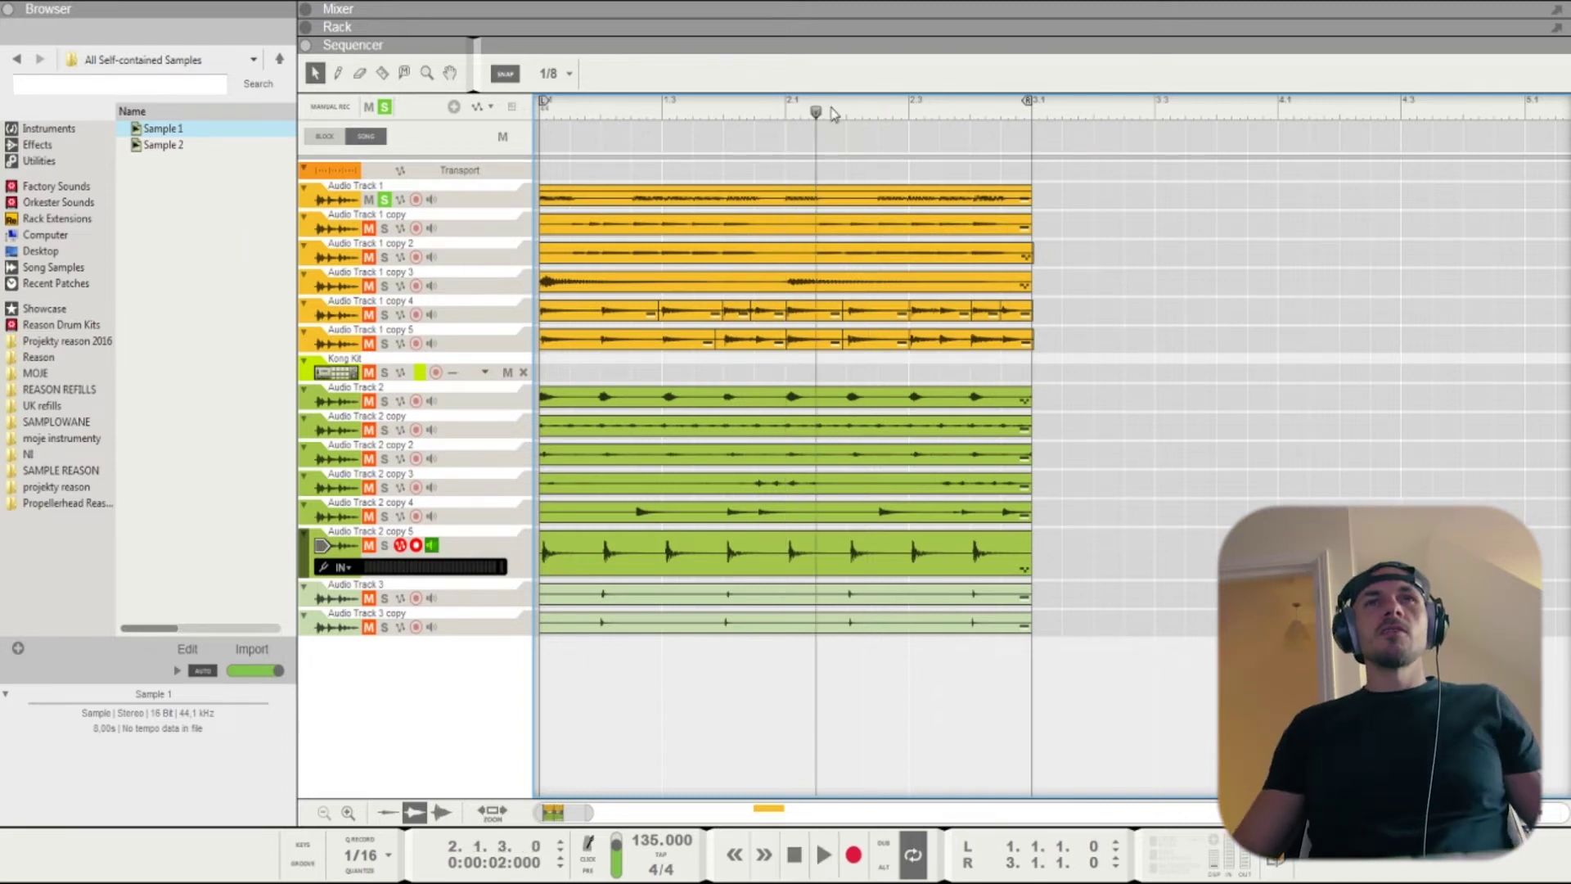
key("space")
key("space")
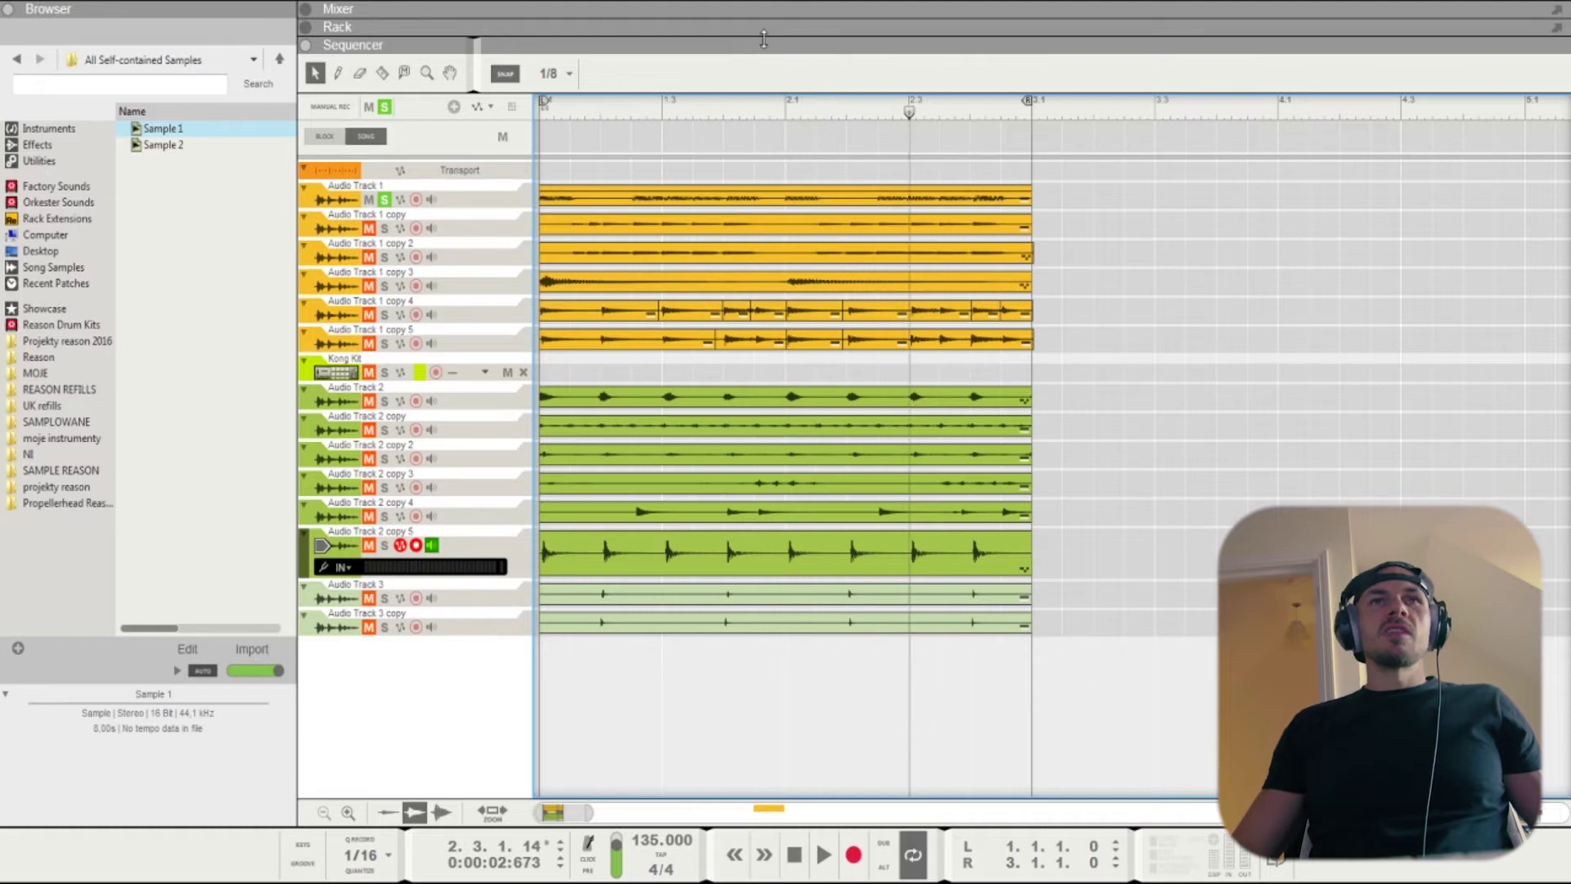
- Show the mixer above the sequencer and switch on the gate of the Audio Track 1 channel
key("F5")
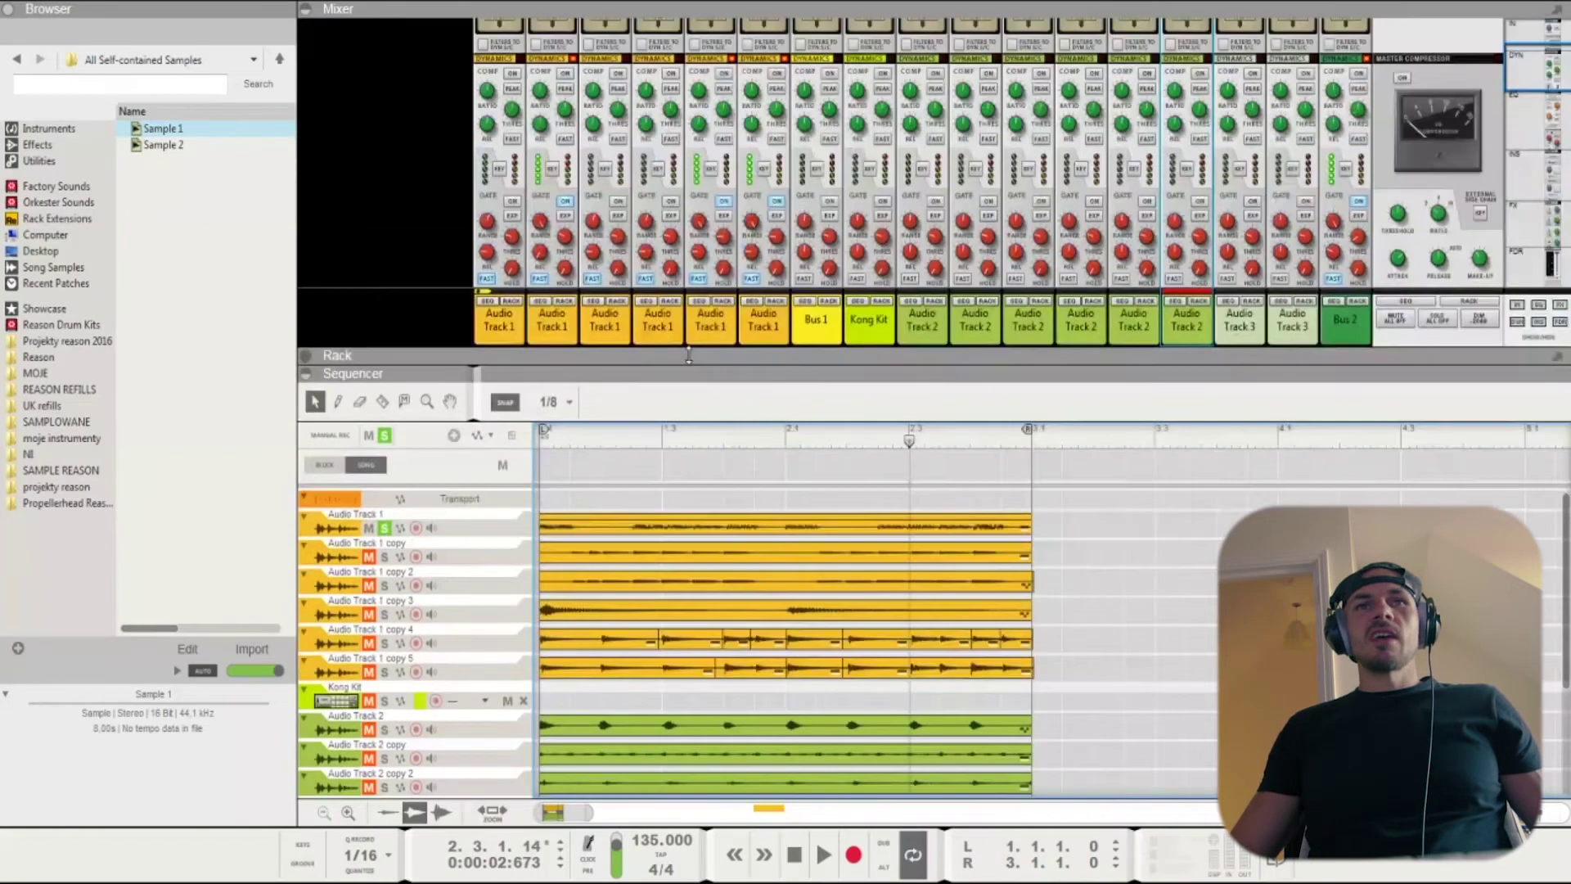
left_click(475, 534)
left_click(511, 202)
- Play the loop from the start and set Audio Track 1's gate release to 135 ms
left_click(551, 440)
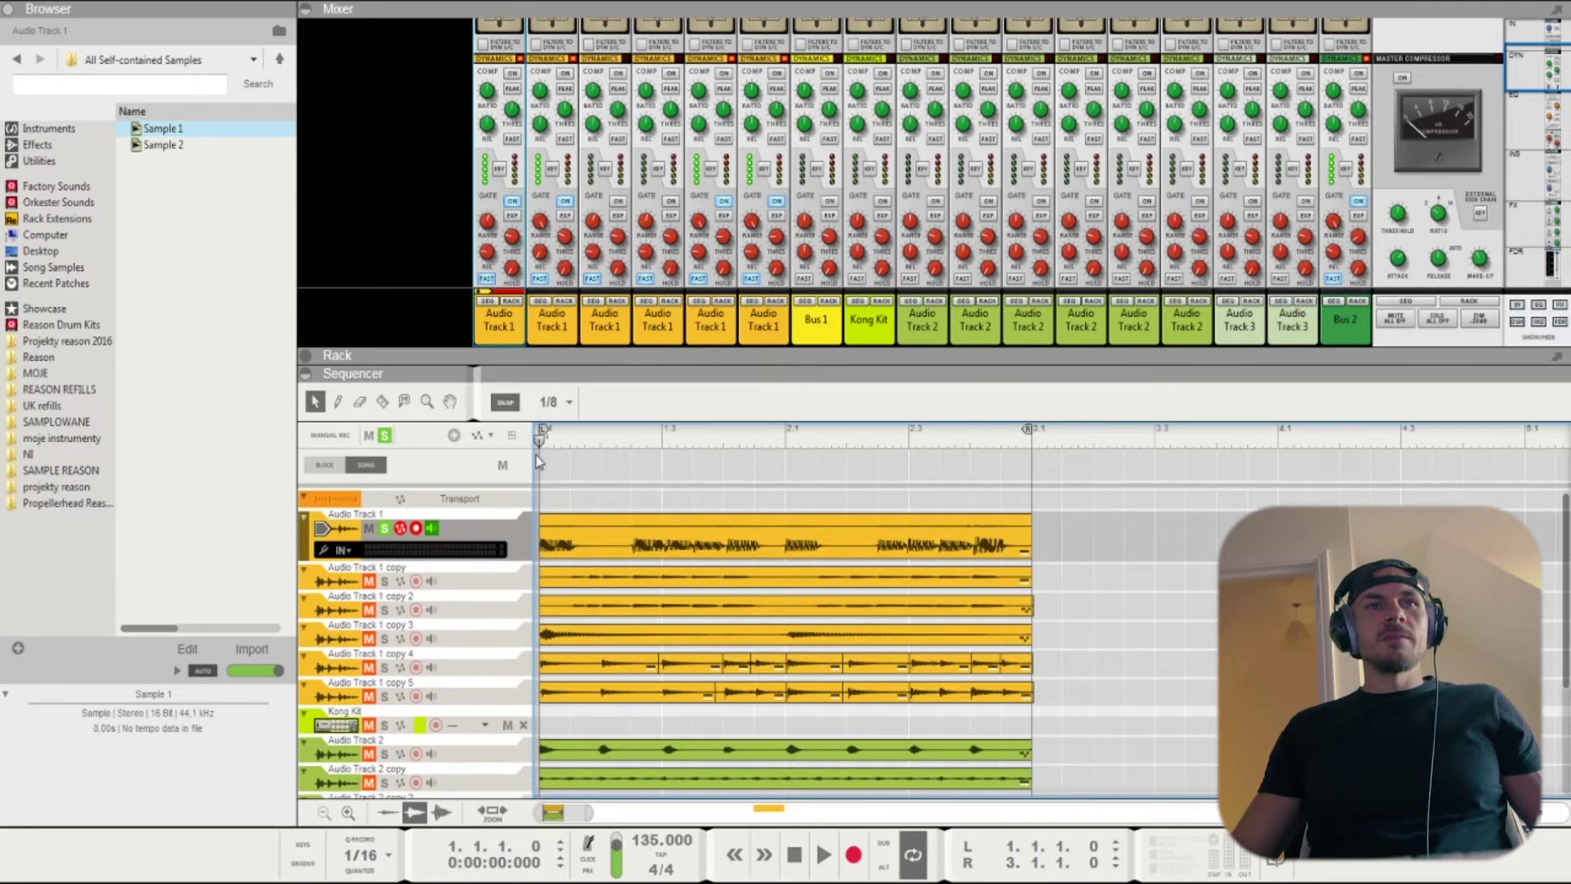
key("space")
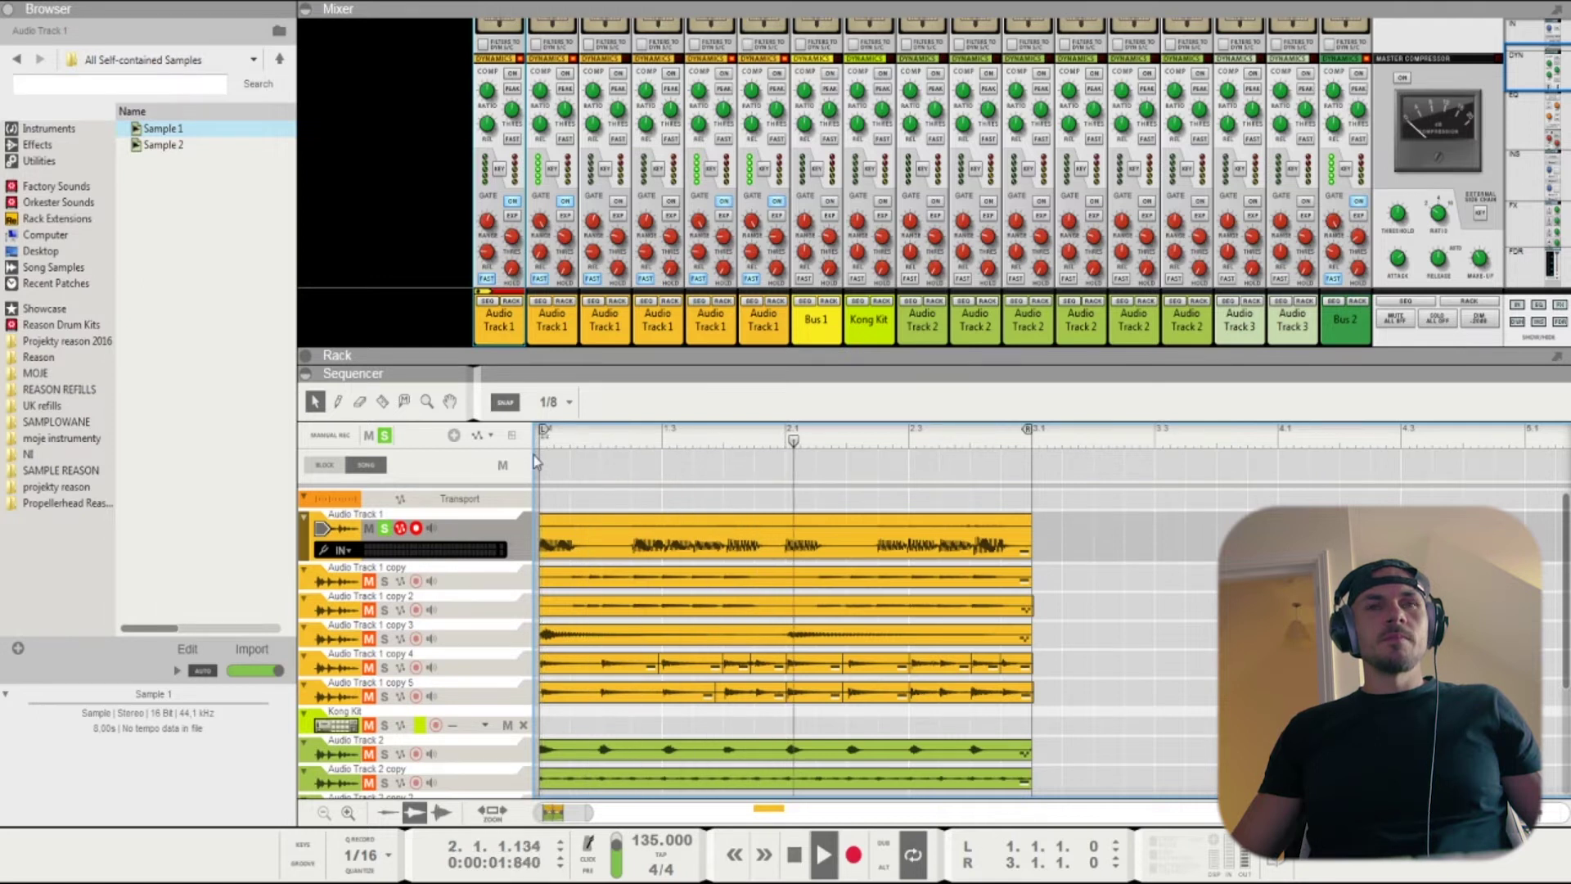
left_click_drag(488, 252, 481, 267)
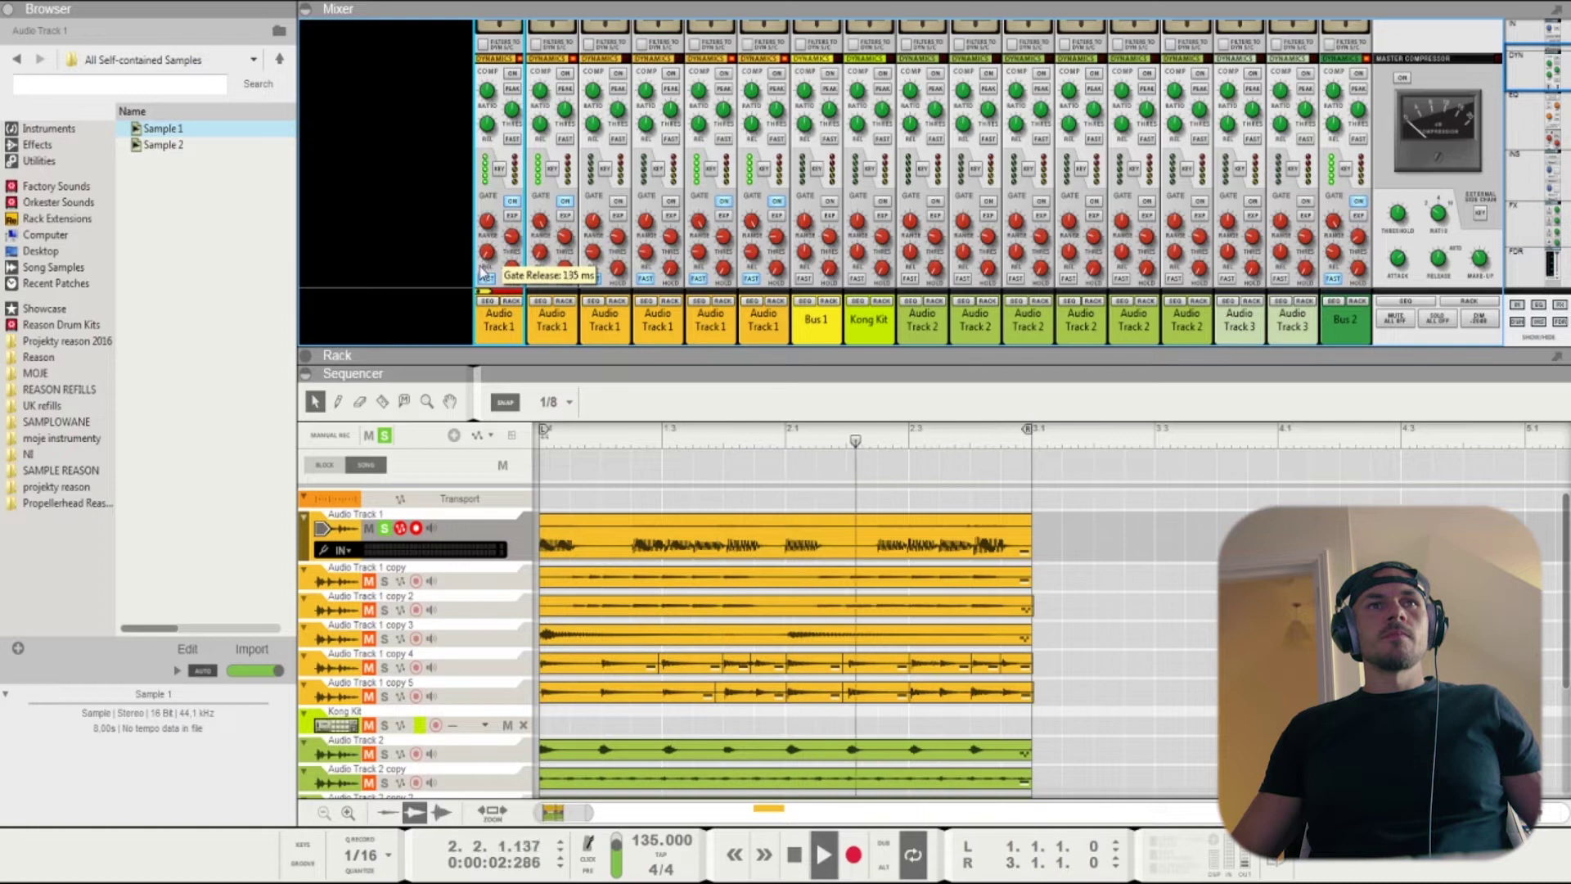
key("space")
- Unsolo Audio Track 1, then solo Audio Track 1 copy 2 and audition it with its channel dynamics in view
left_click(384, 528)
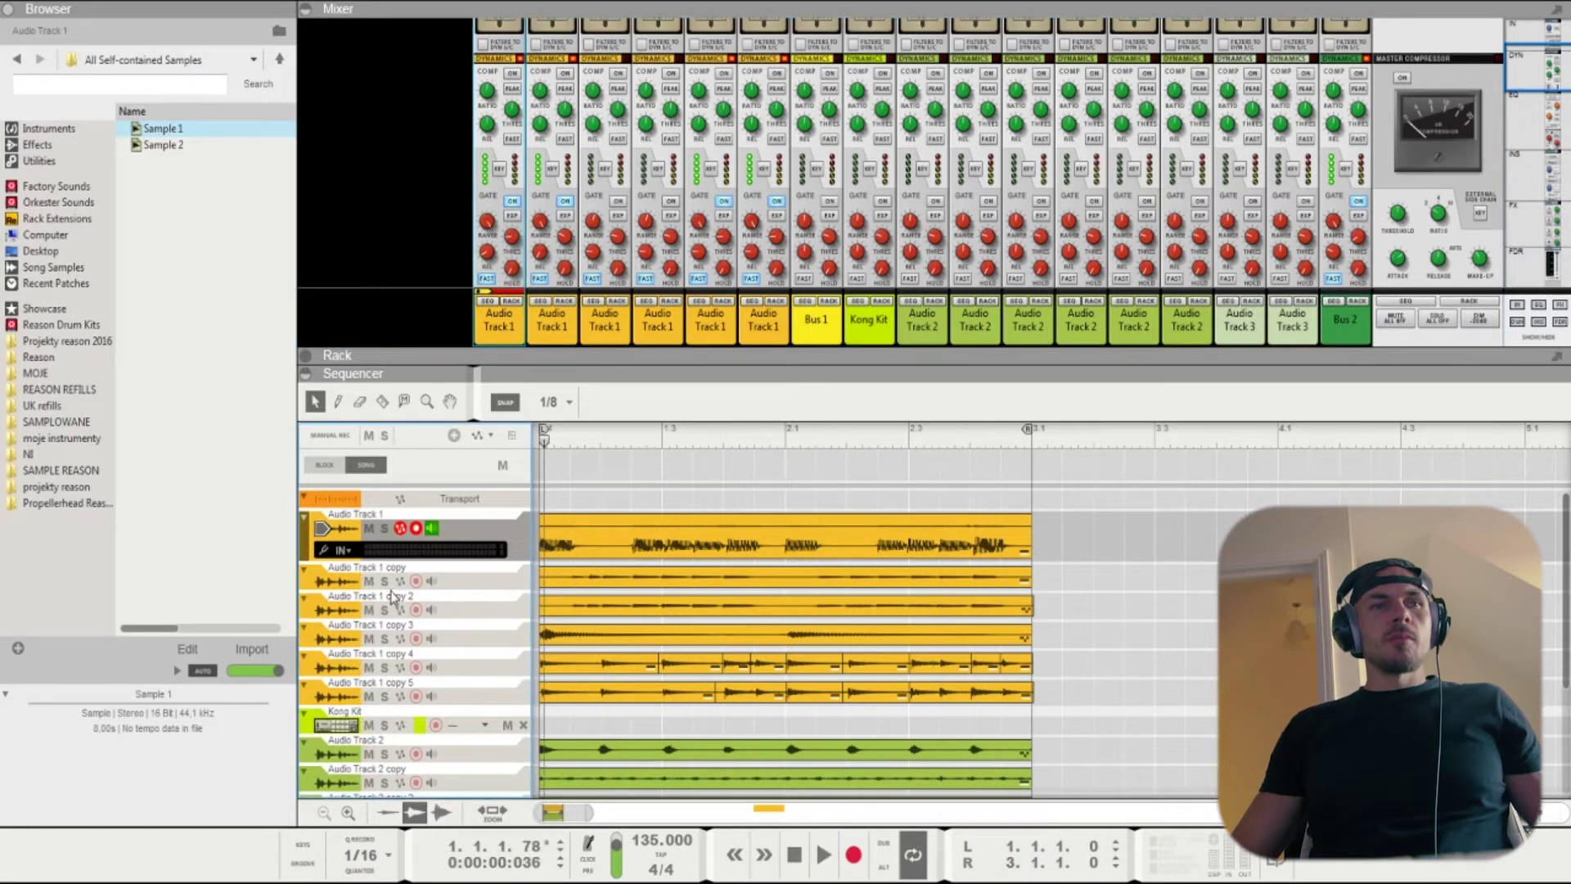
key("space")
left_click(383, 609)
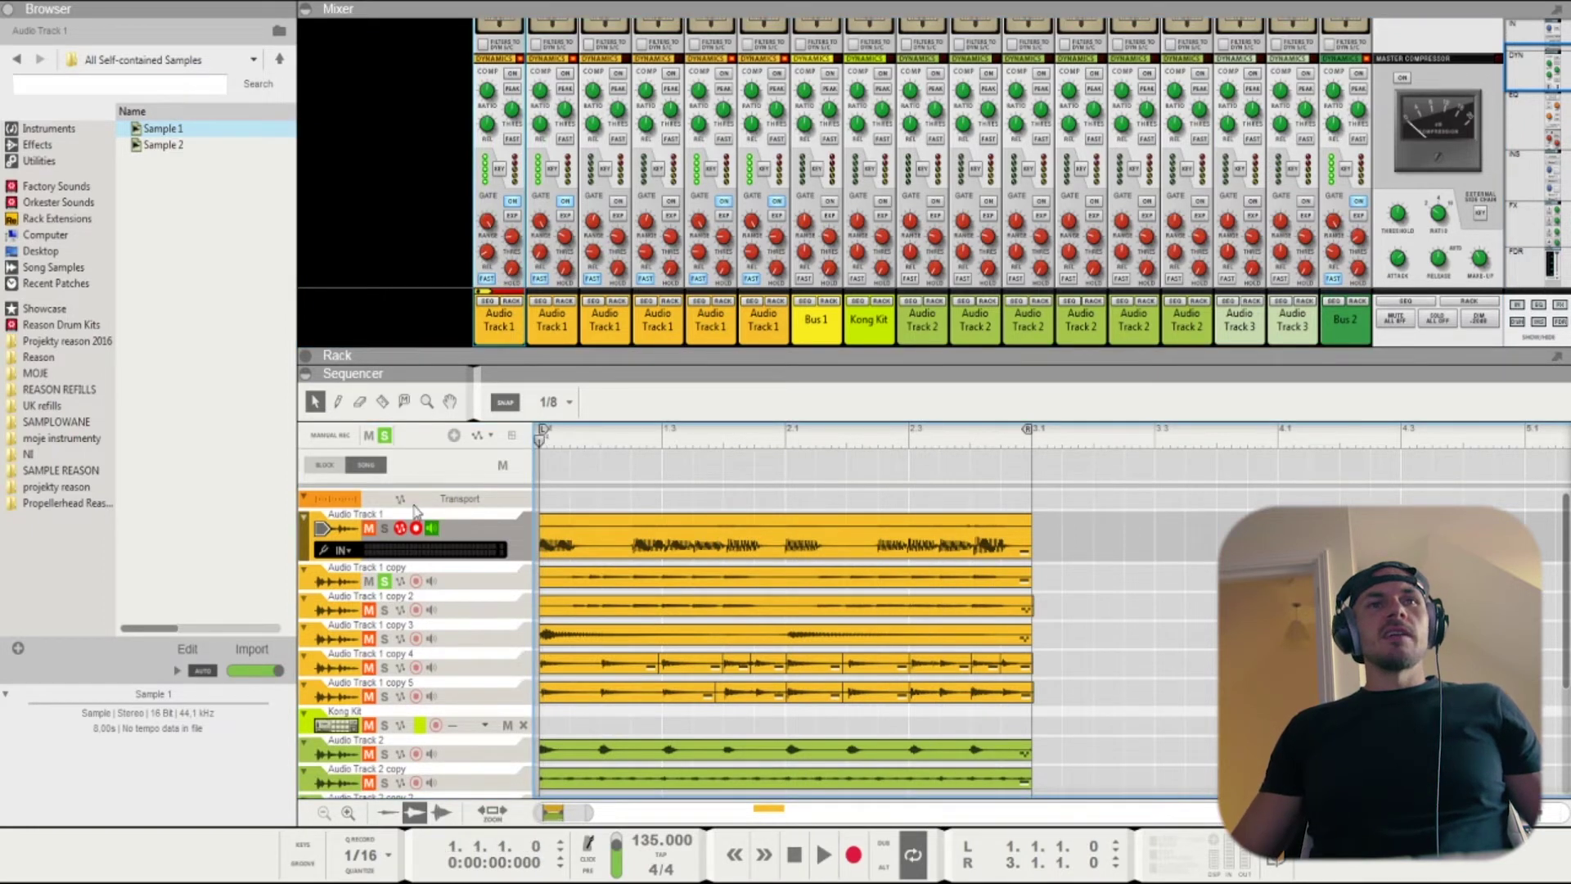
scroll(618, 192, "down", 2)
scroll(618, 192, "down", 1)
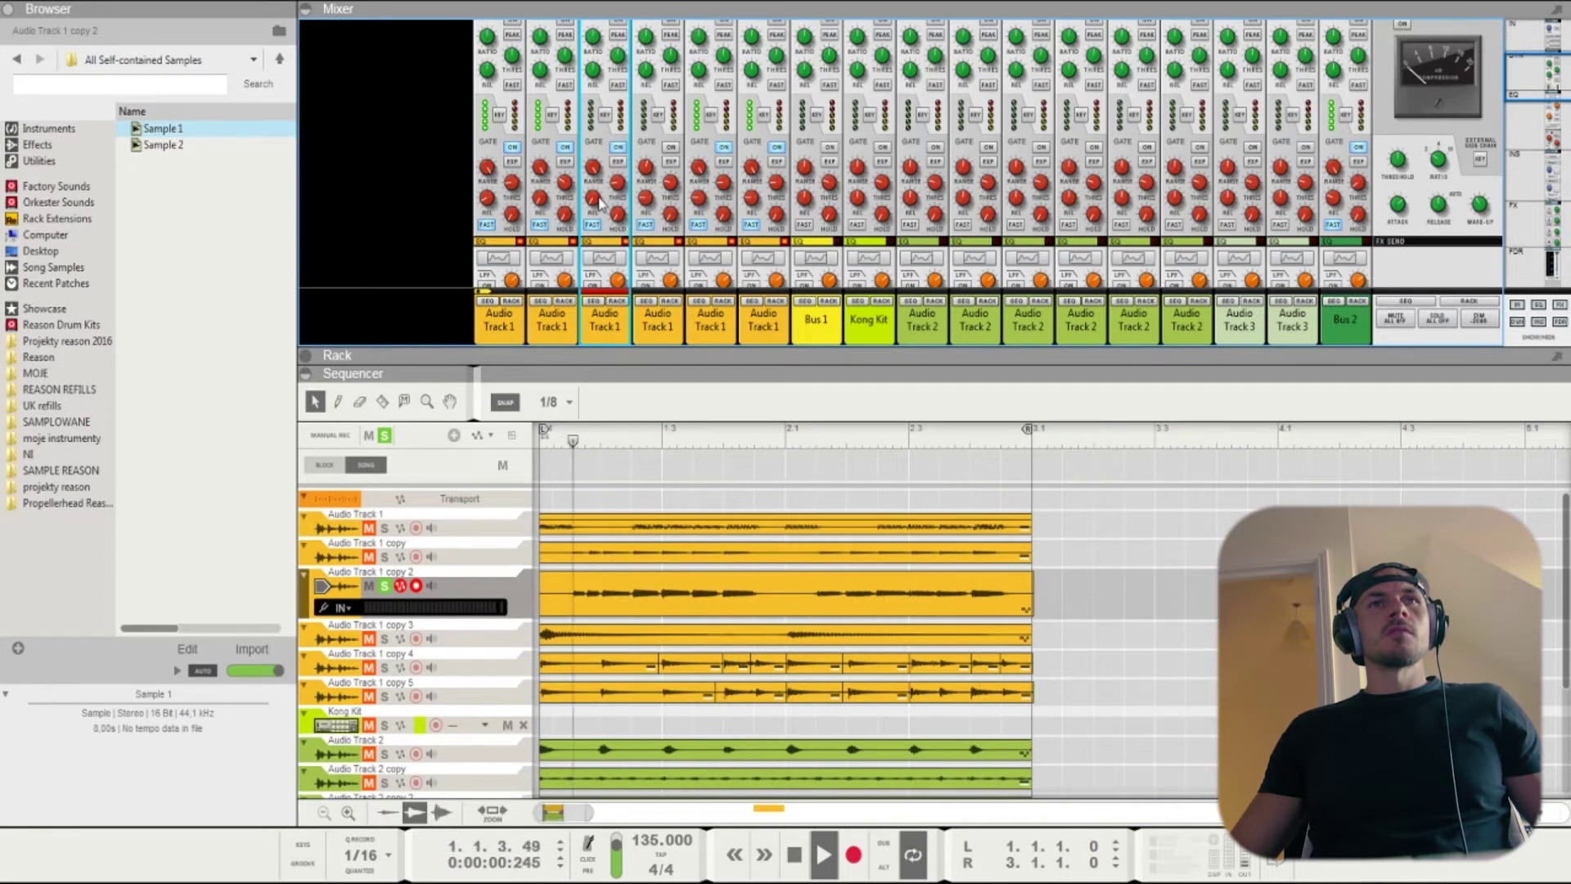
- Switch on the high-pass filters of Audio Track 1 copy, copy 2 and copy 3 while auditioning the loop
scroll(597, 203, "up", 5)
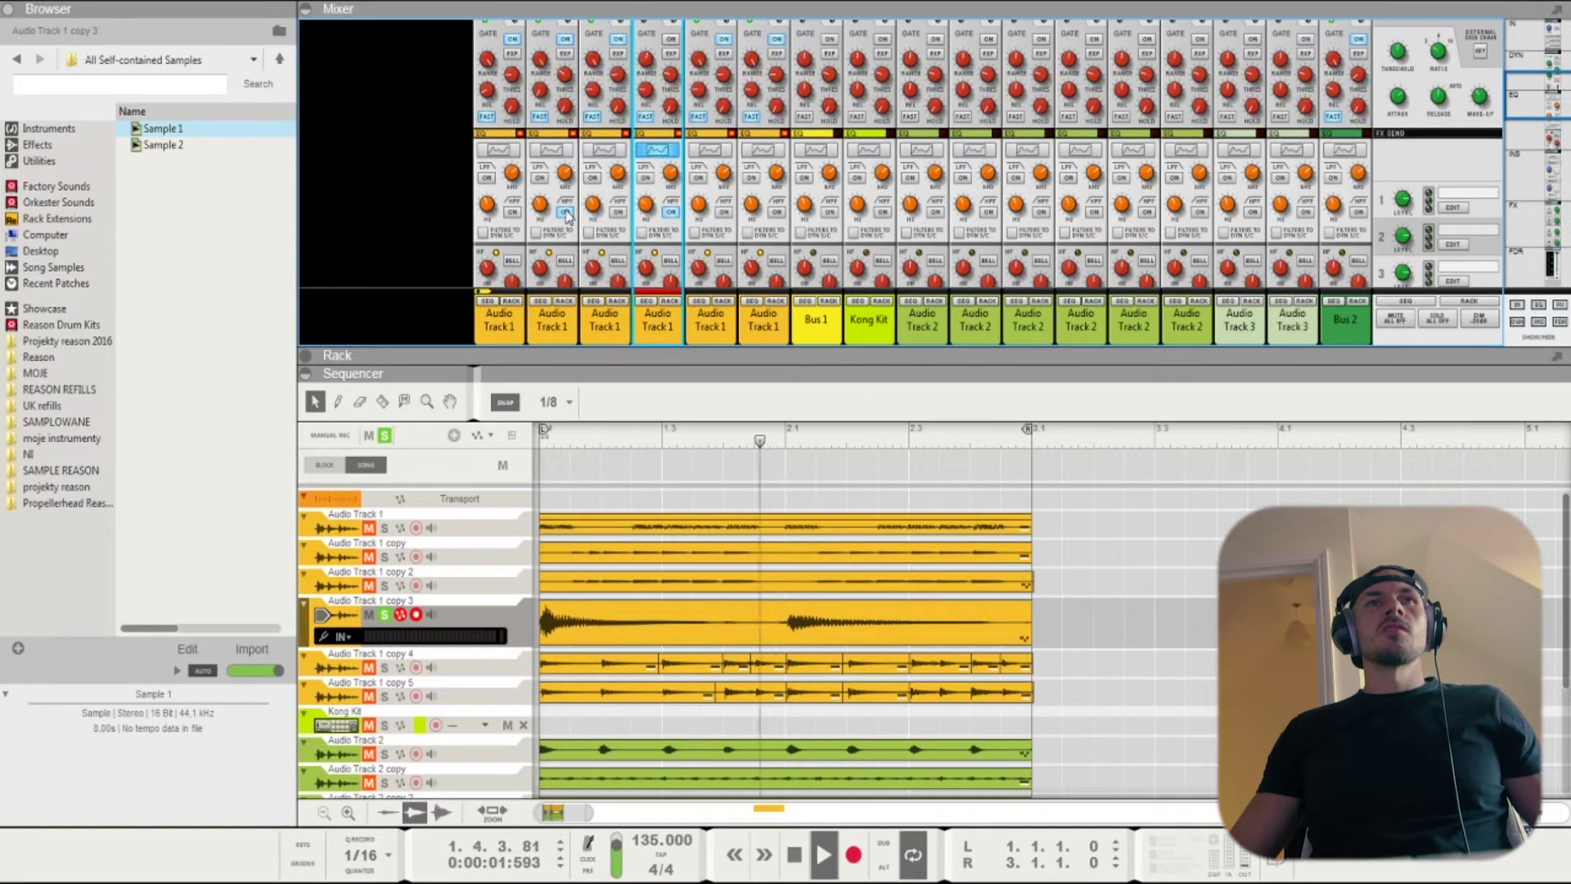
key("space")
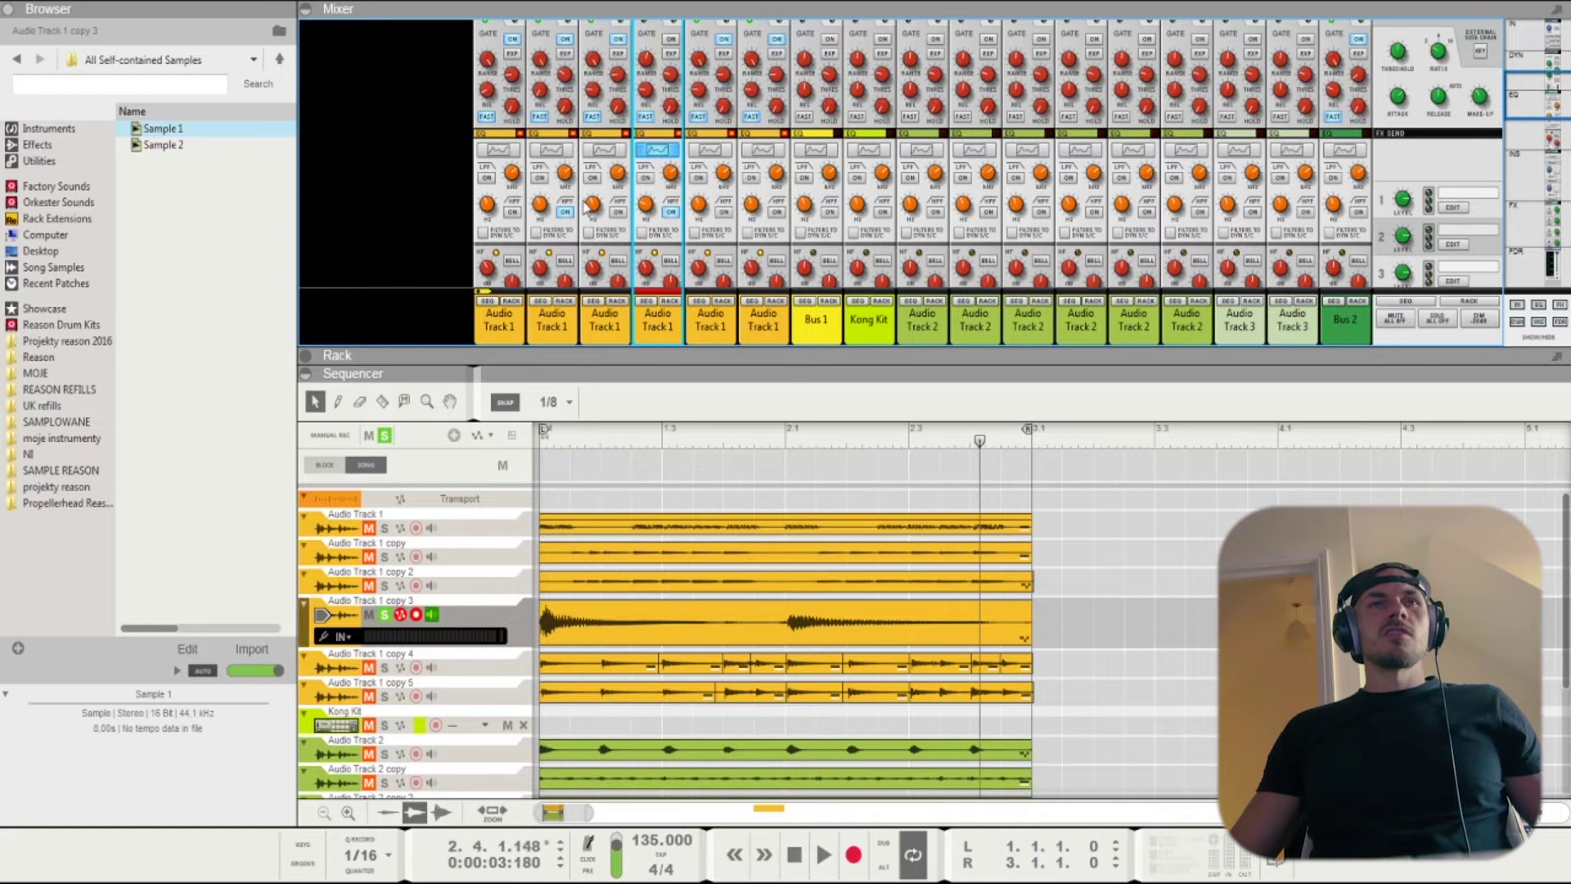
key("space")
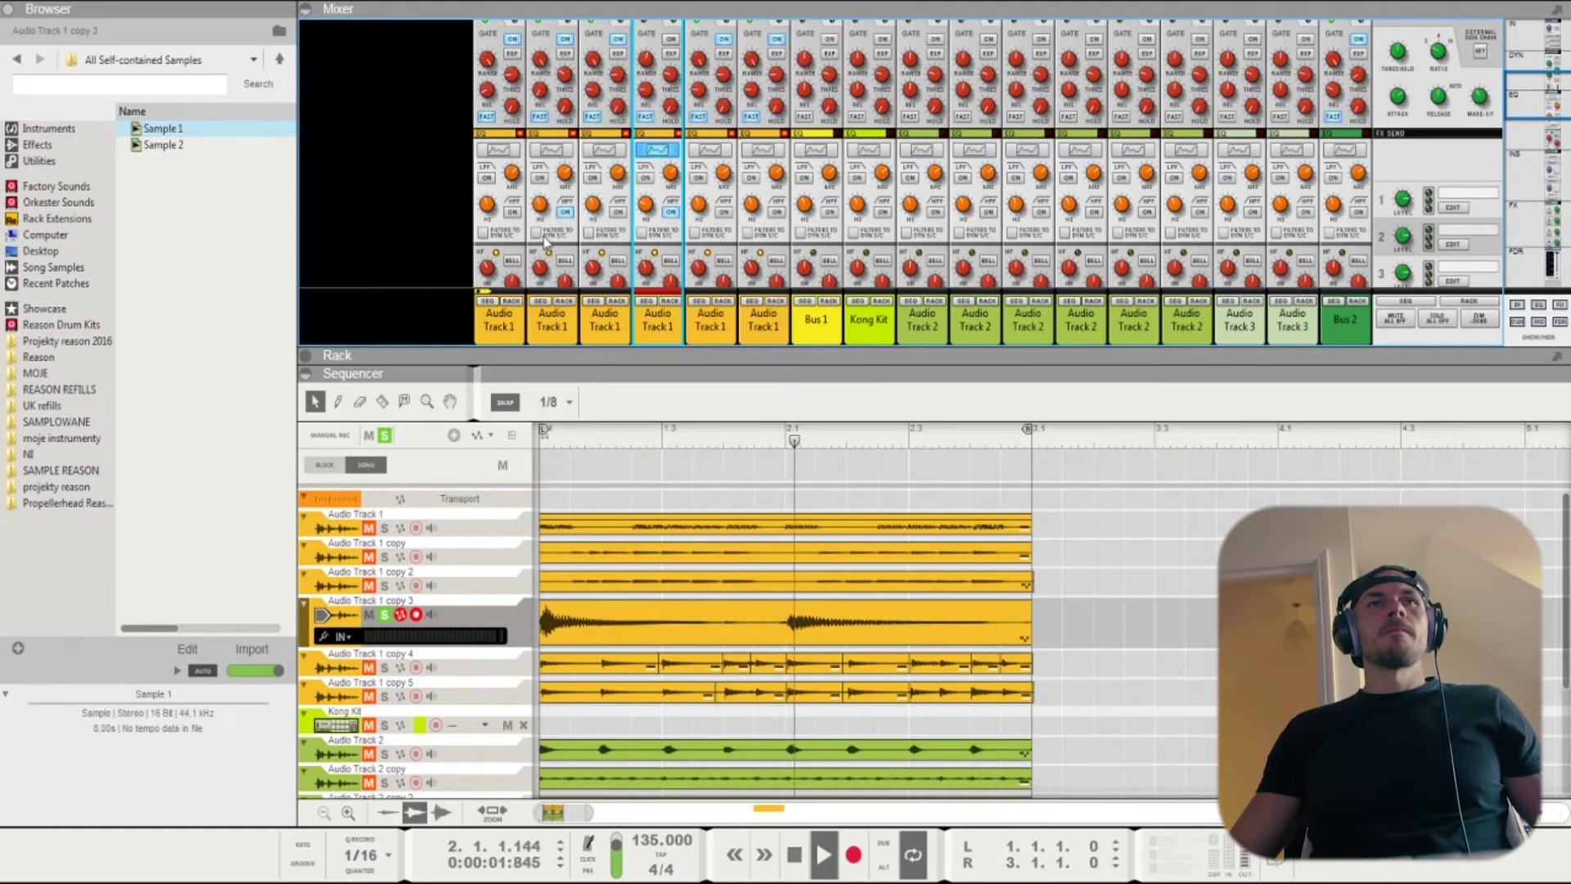
key("space")
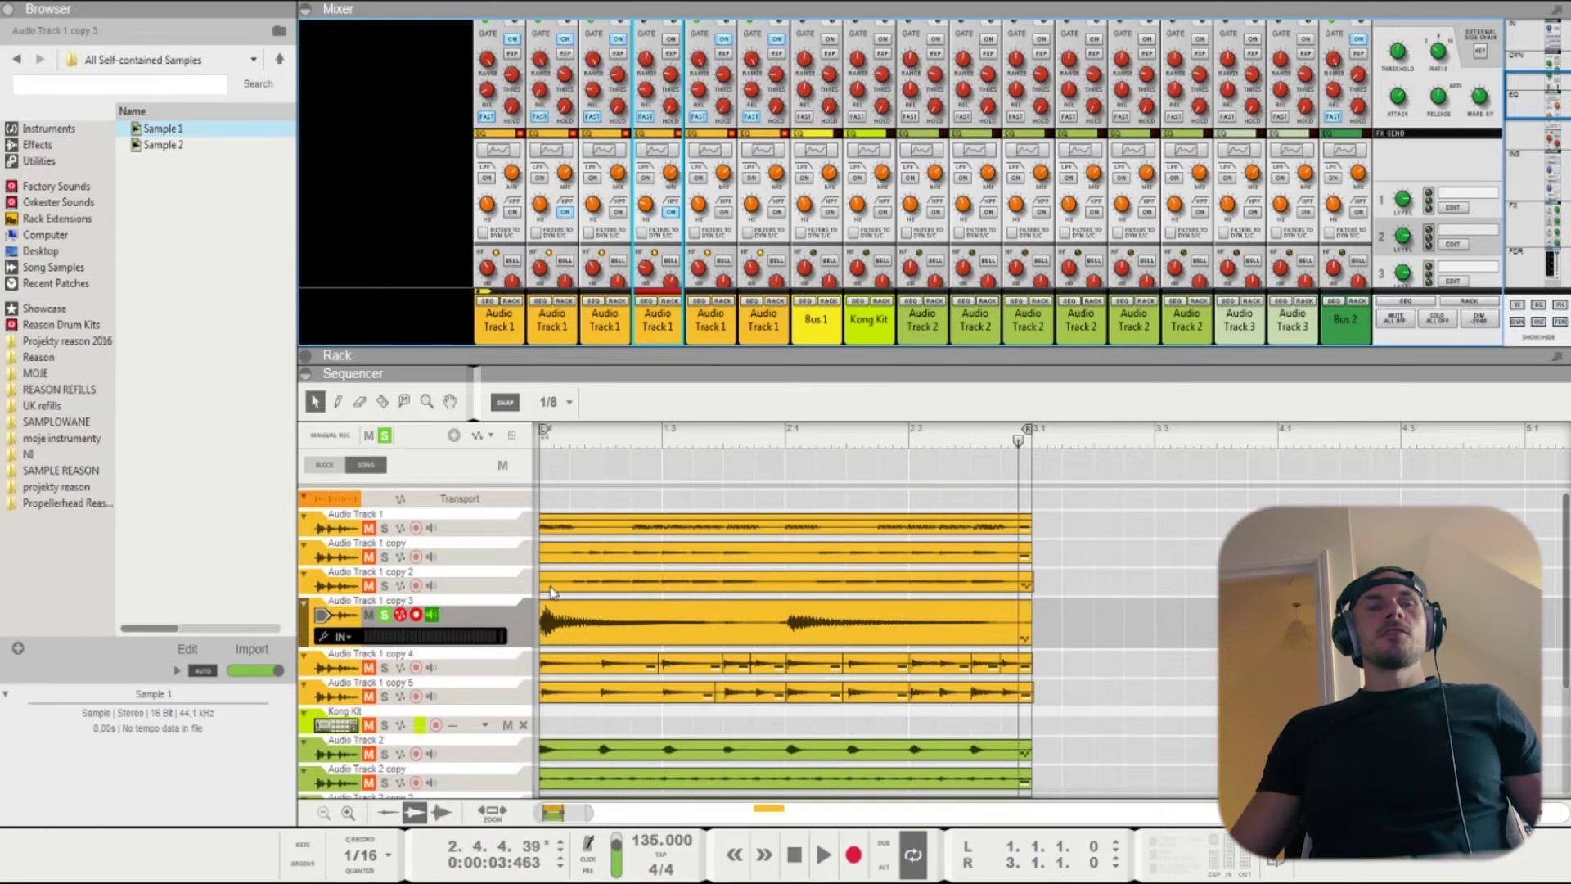
left_click_drag(623, 443, 420, 457)
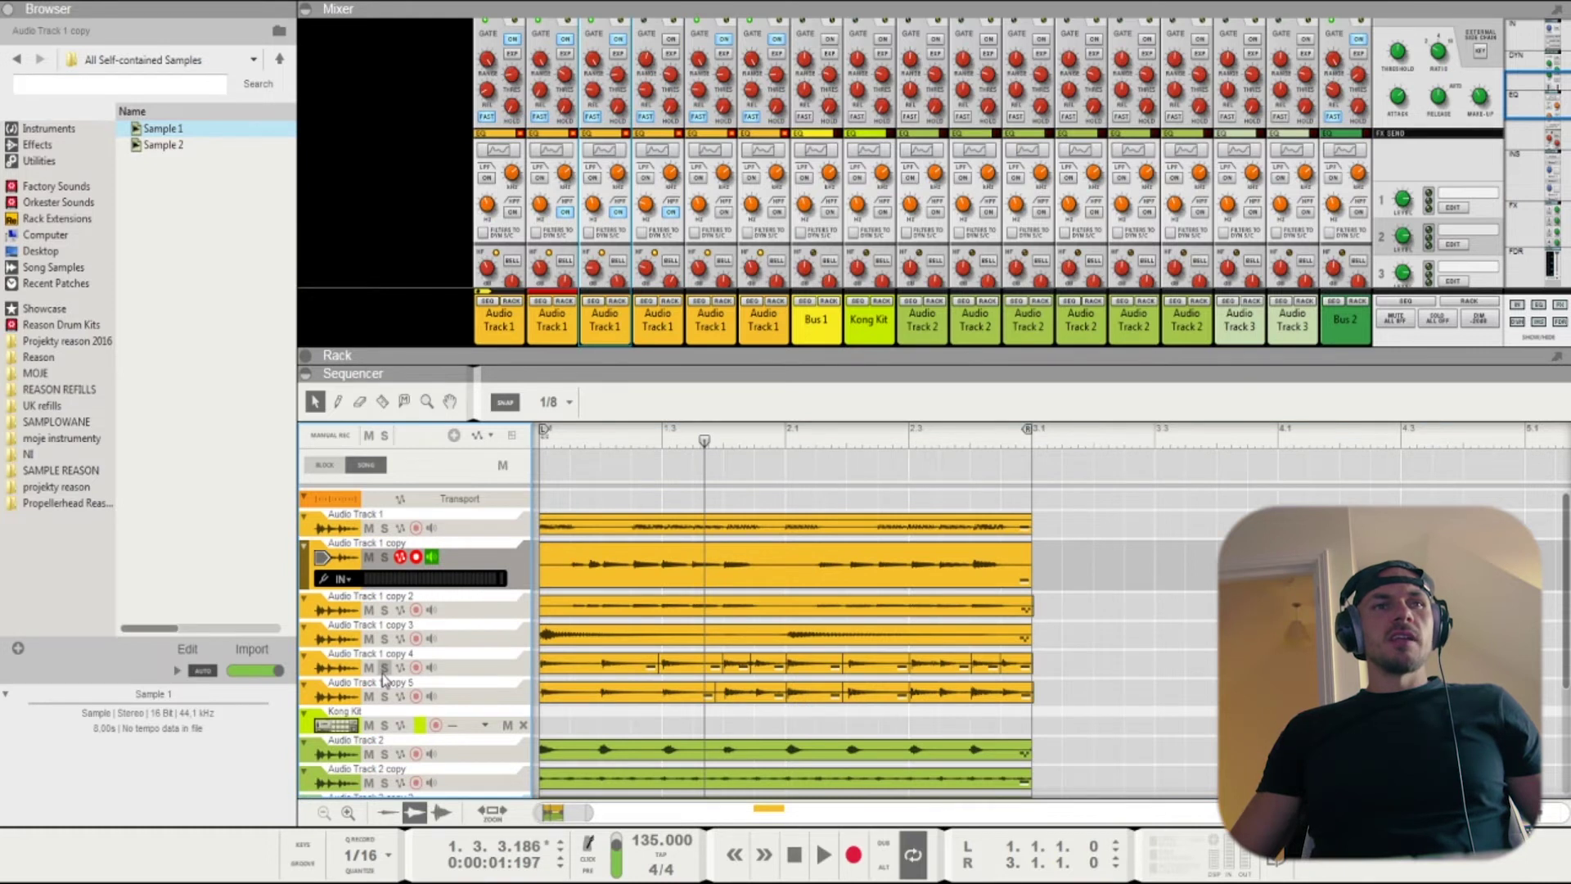
- Solo Audio Track 1 copy 4 and copy 5 and audition them together through Bus 1
left_click(383, 667)
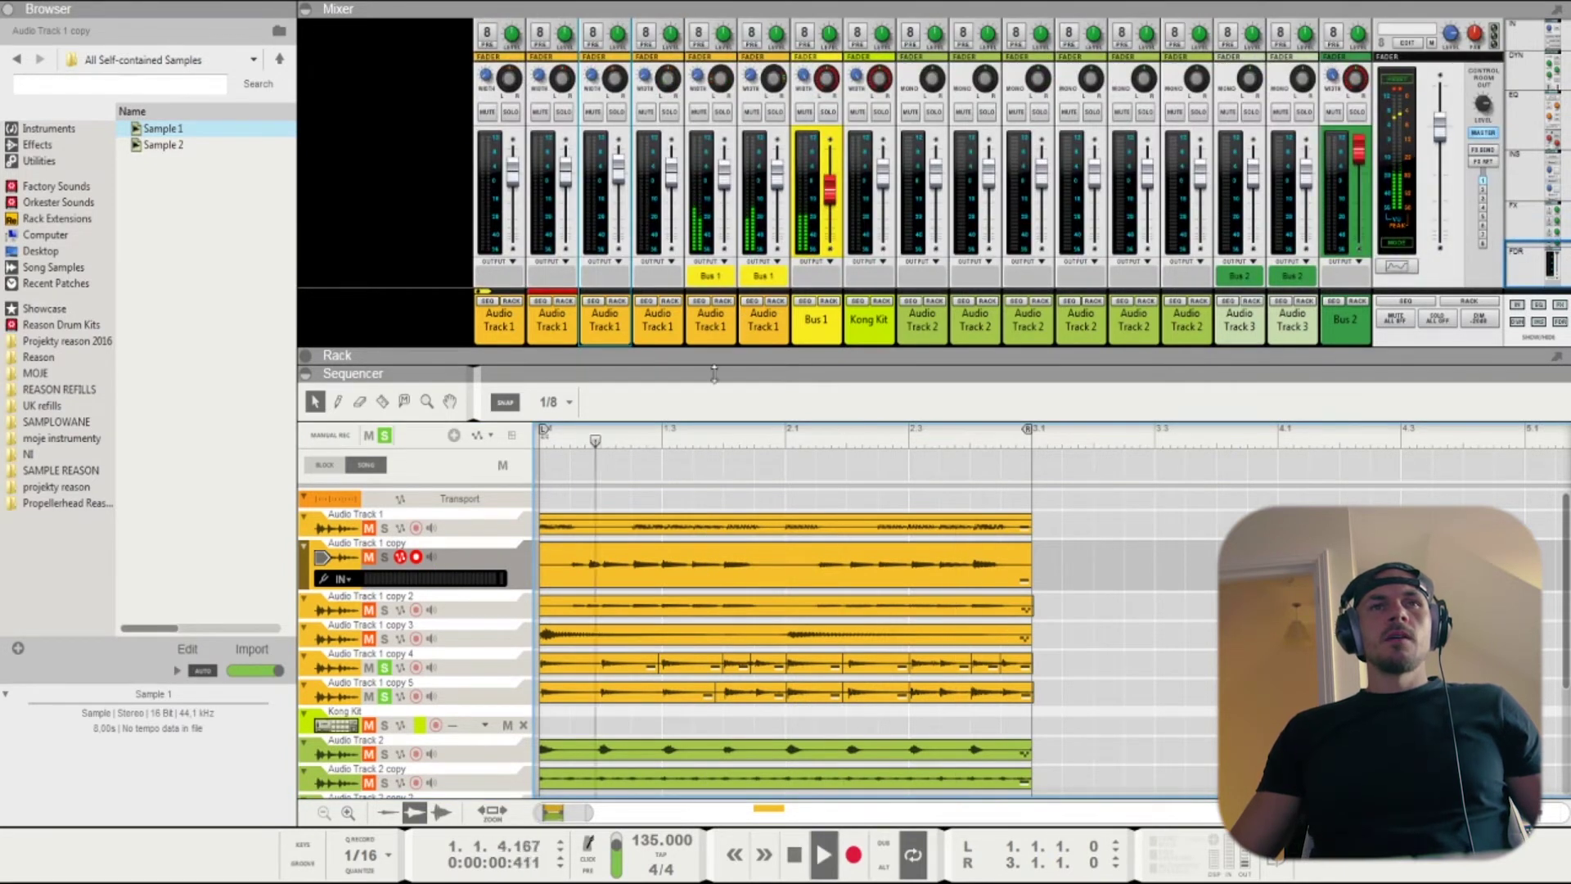
key("space")
left_click(494, 654)
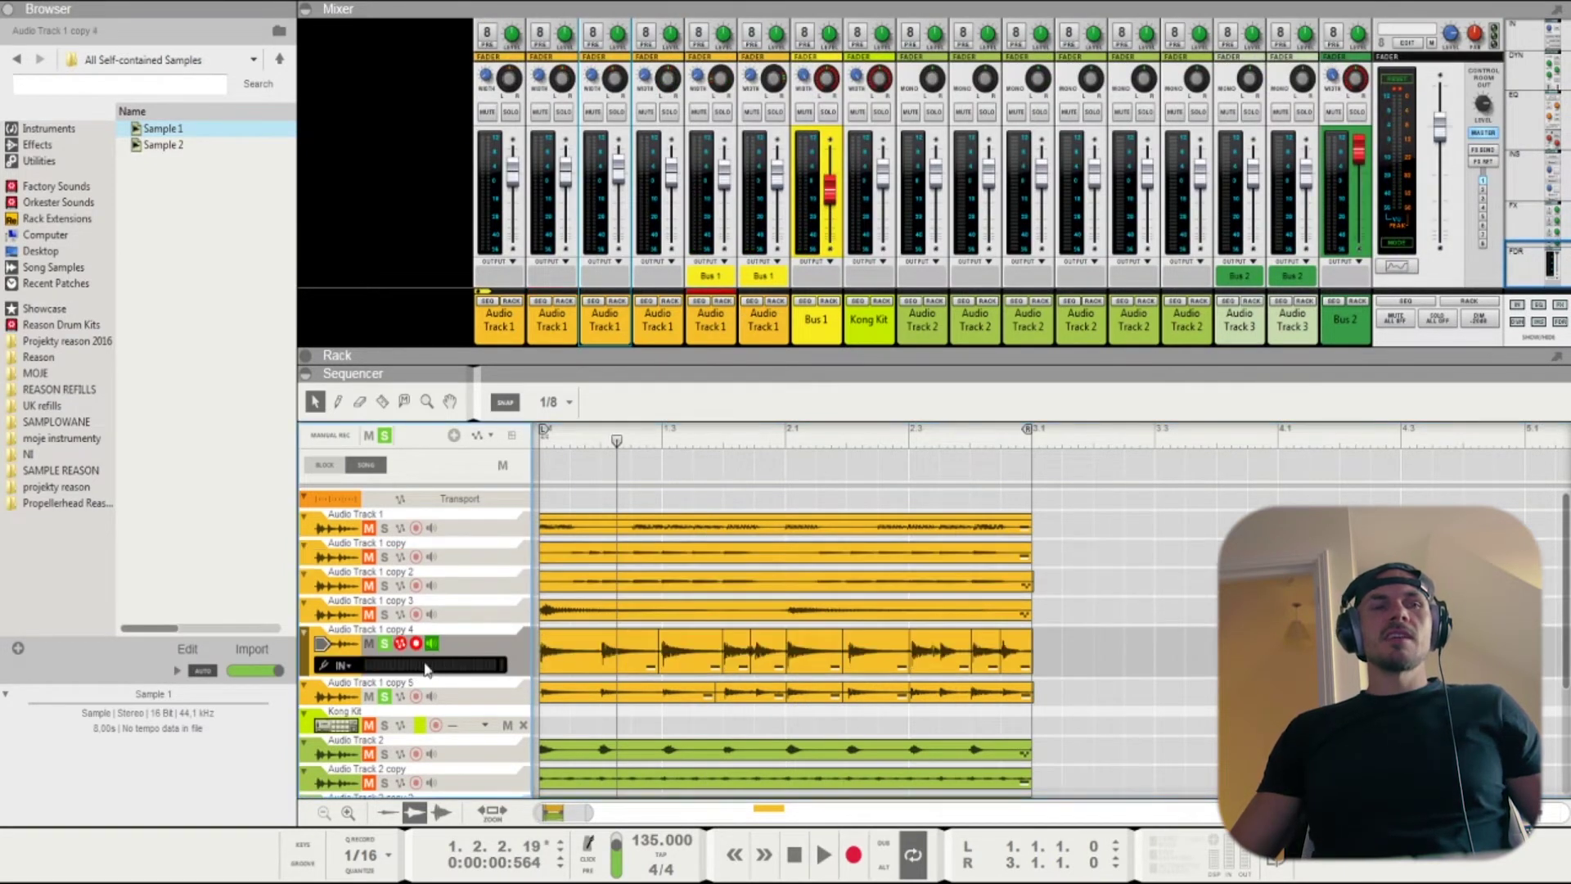
key("space")
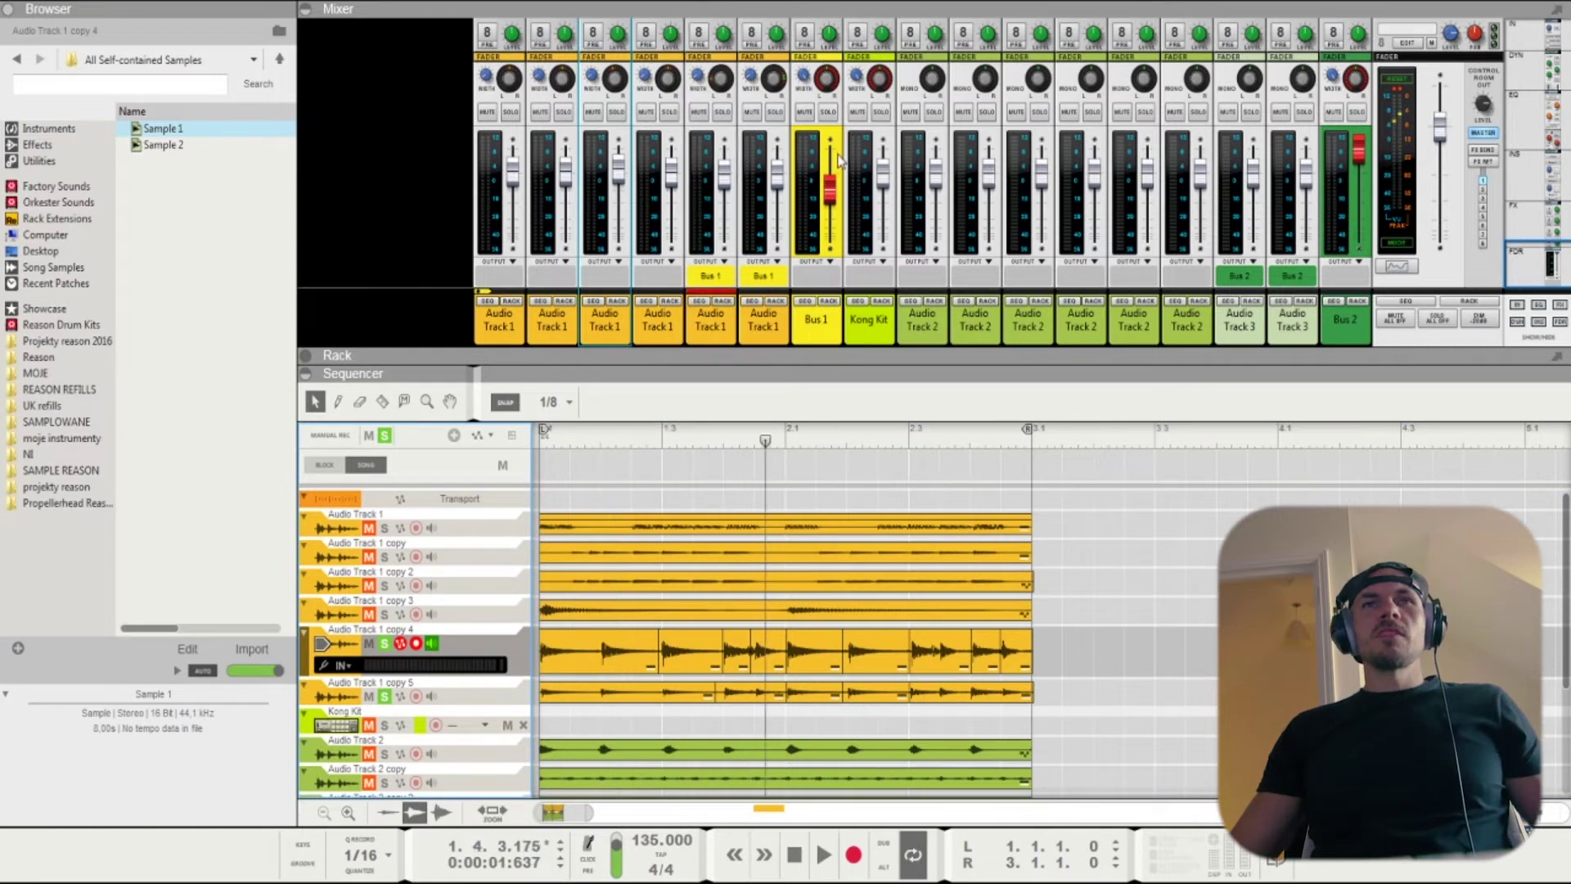
- Solo Bus 1 and switch on its channel filters while the loop plays
left_click(829, 112)
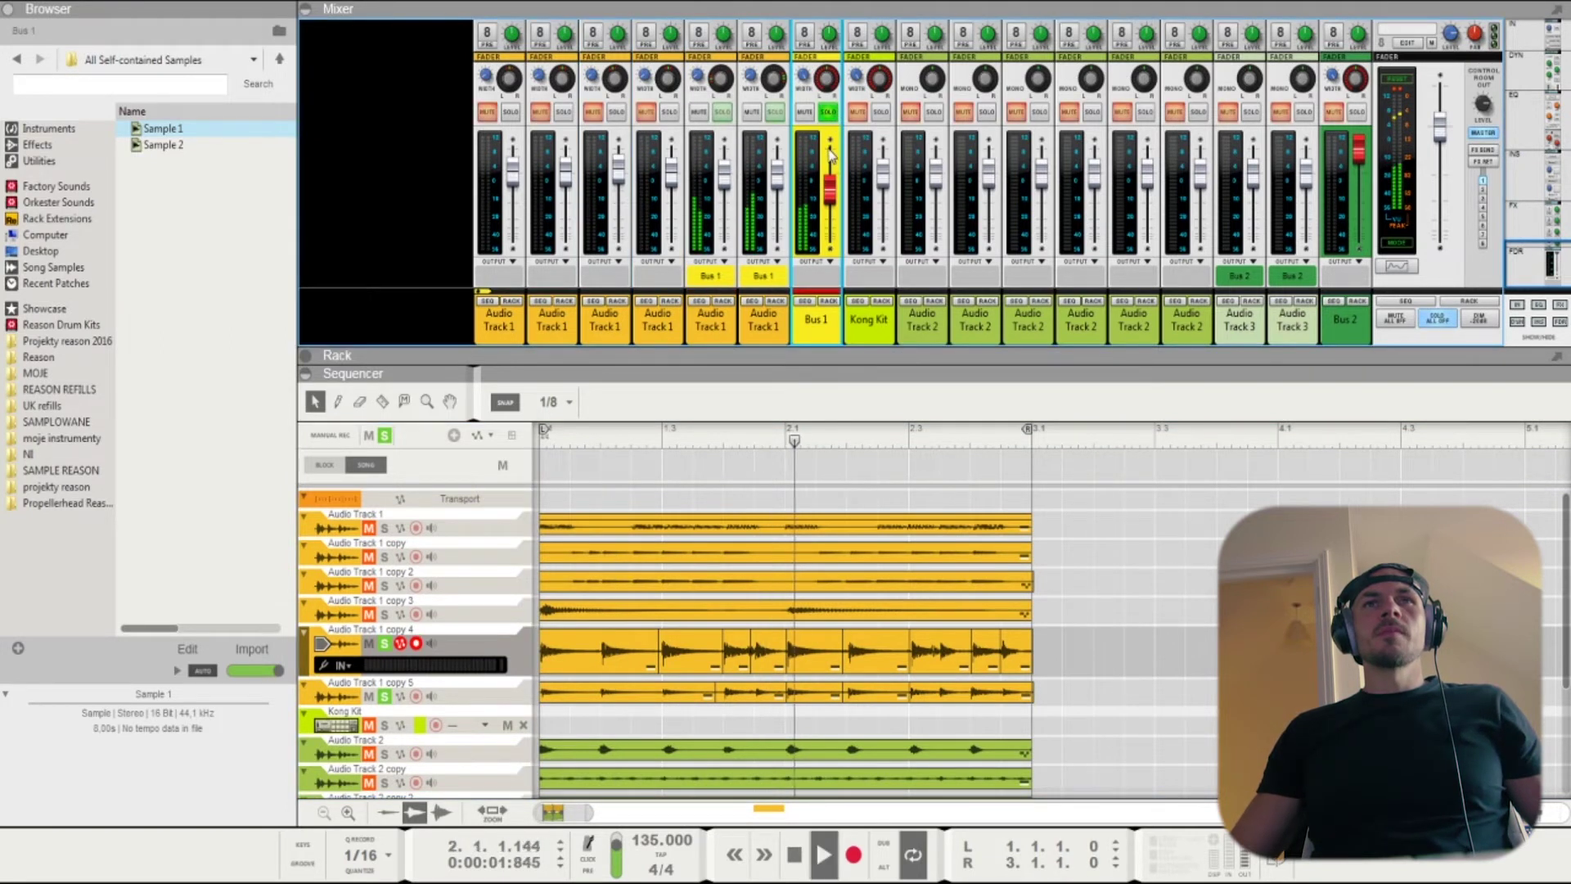
scroll(827, 149, "up", 10)
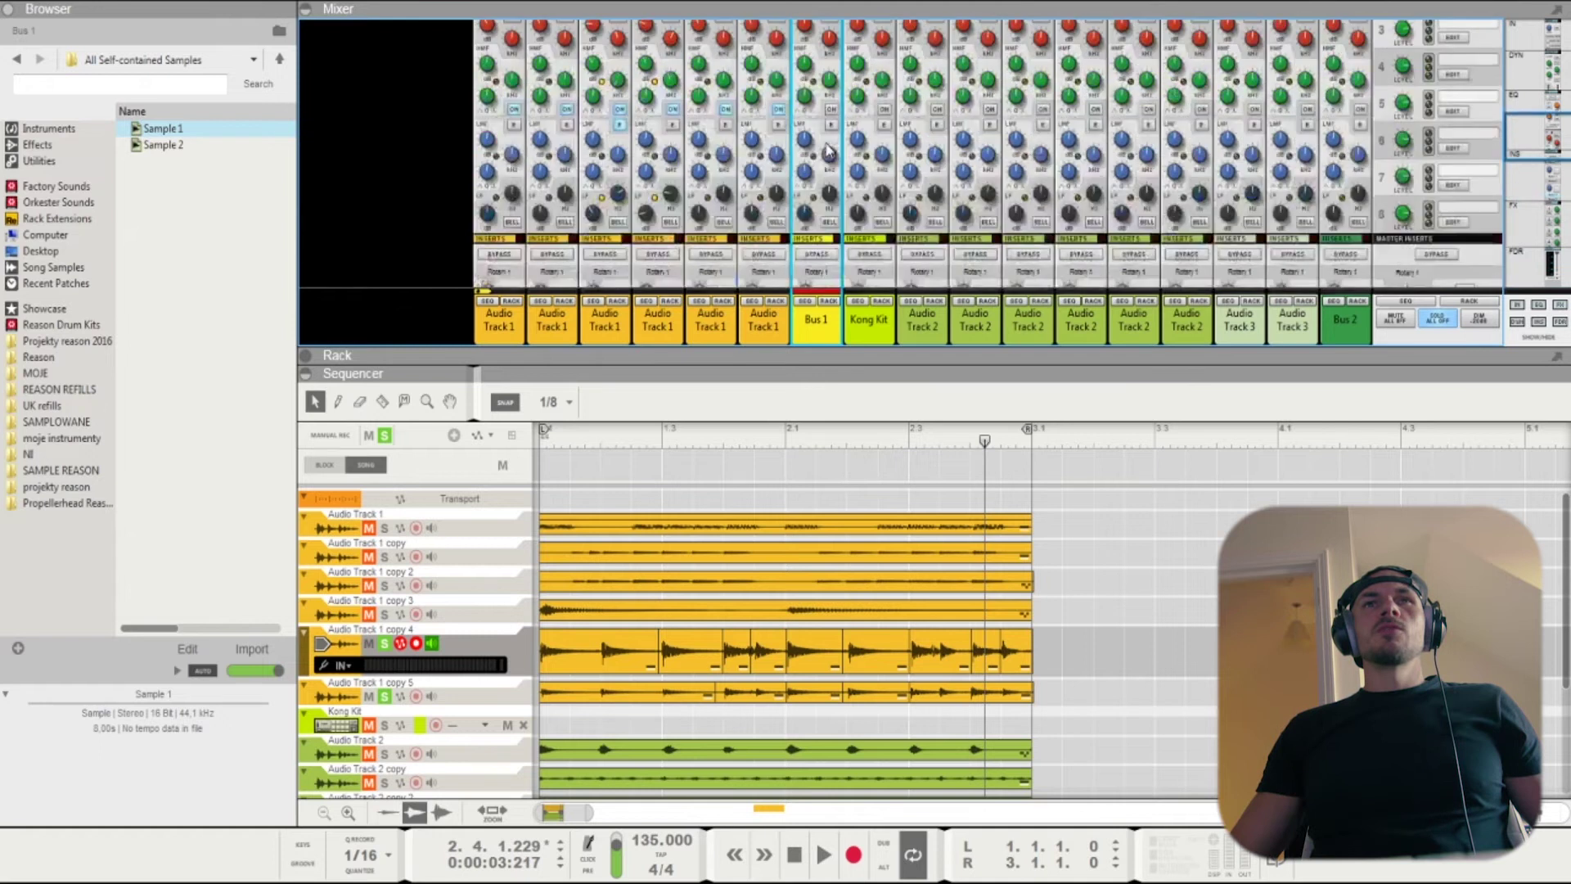
scroll(828, 149, "down", 3)
left_click(821, 69)
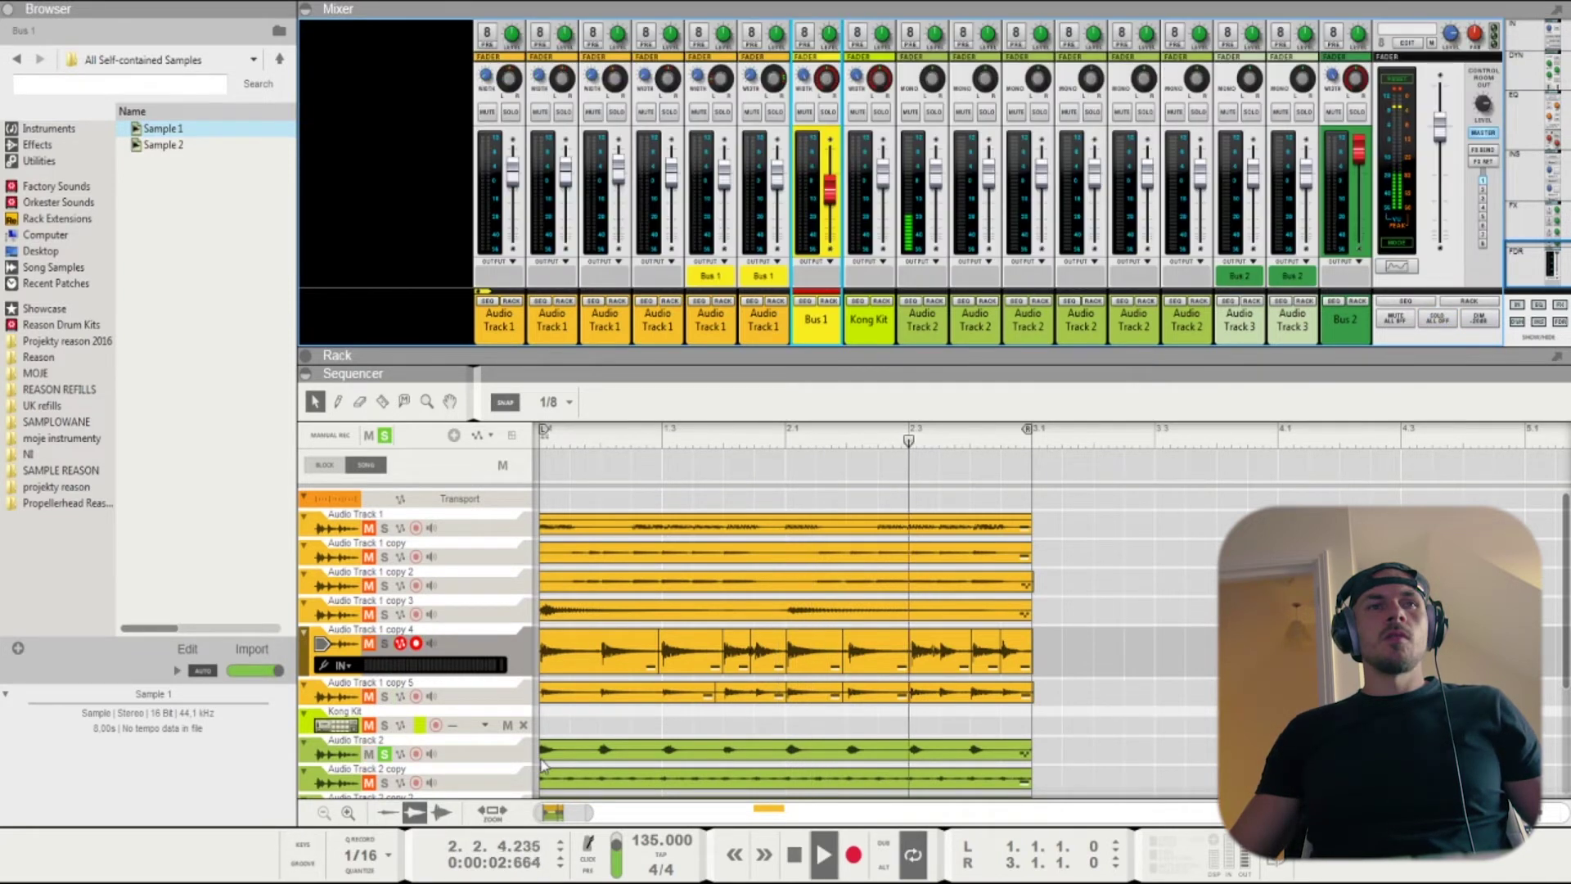
- Solo Audio Track 2, select it and audition it with its channel dynamics in view
key("space")
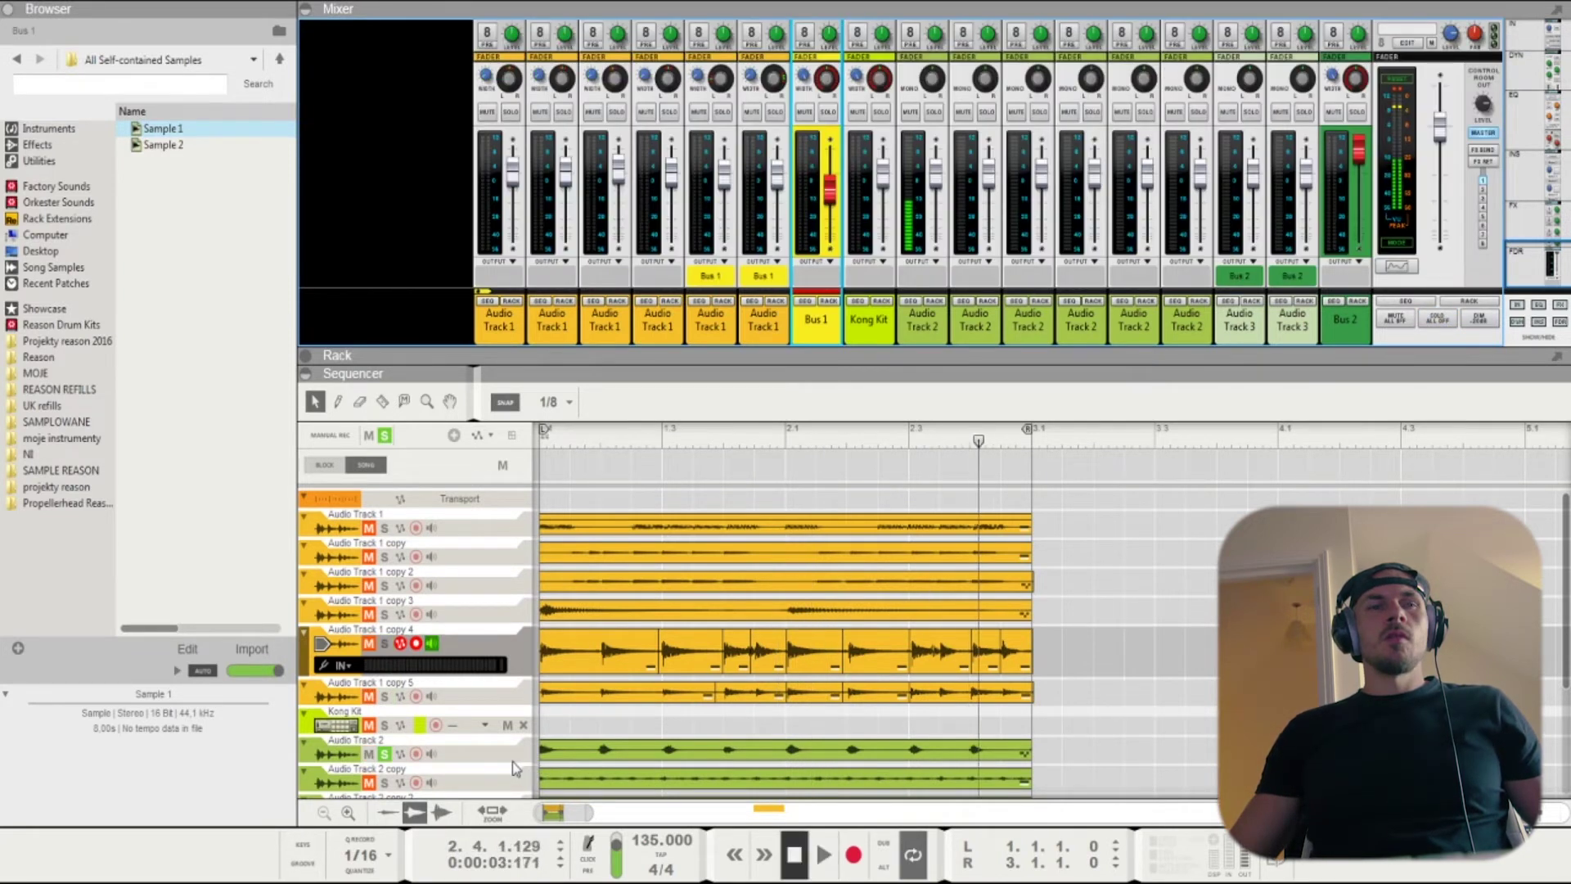
left_click(512, 761)
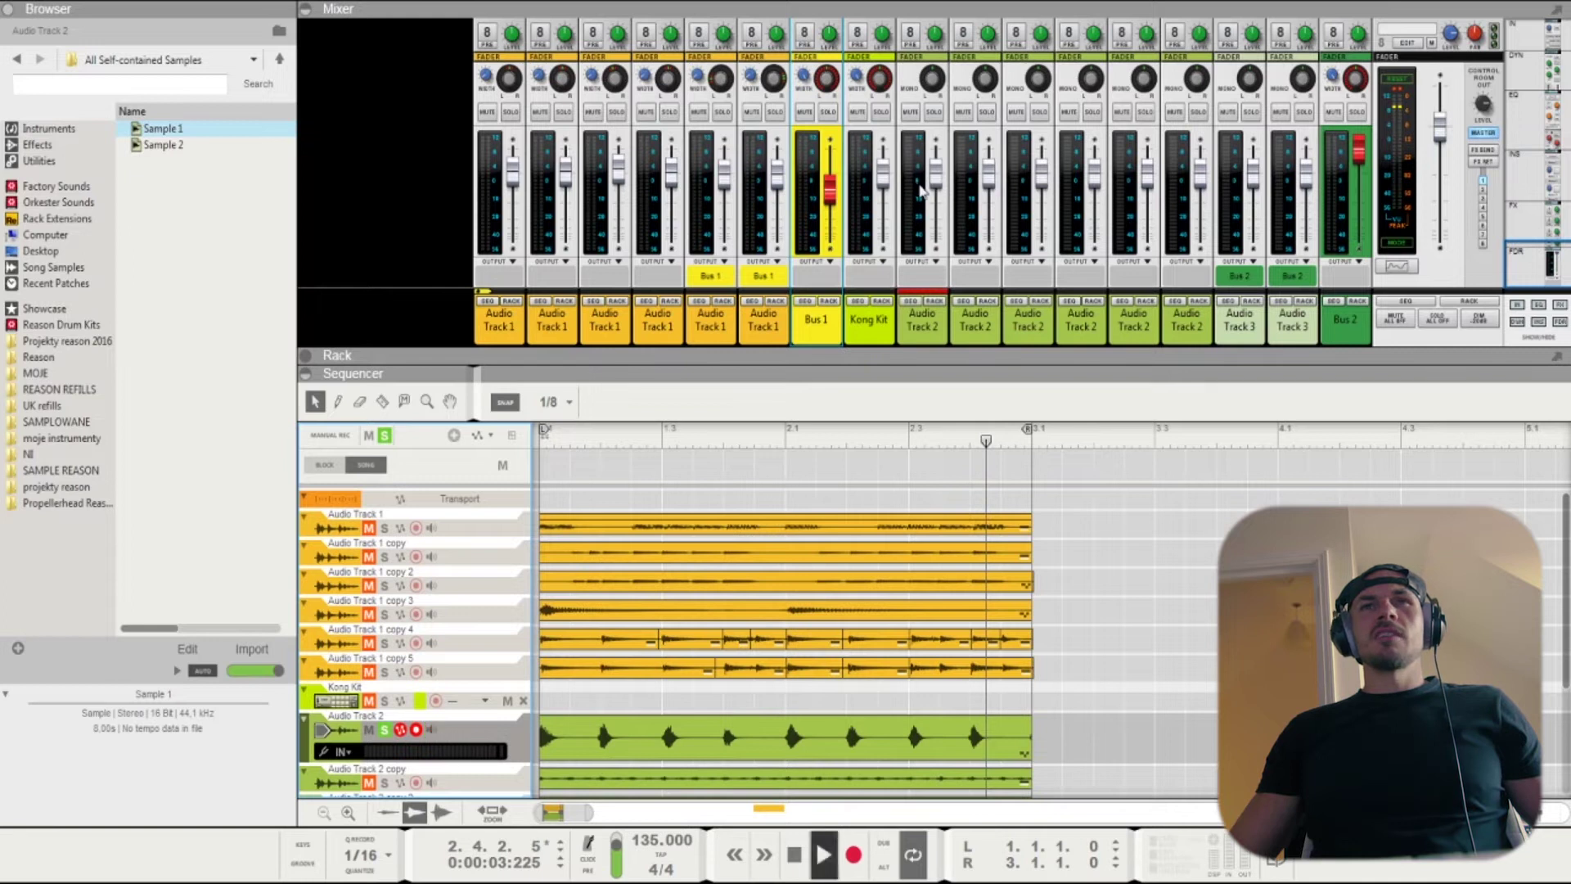
key("space")
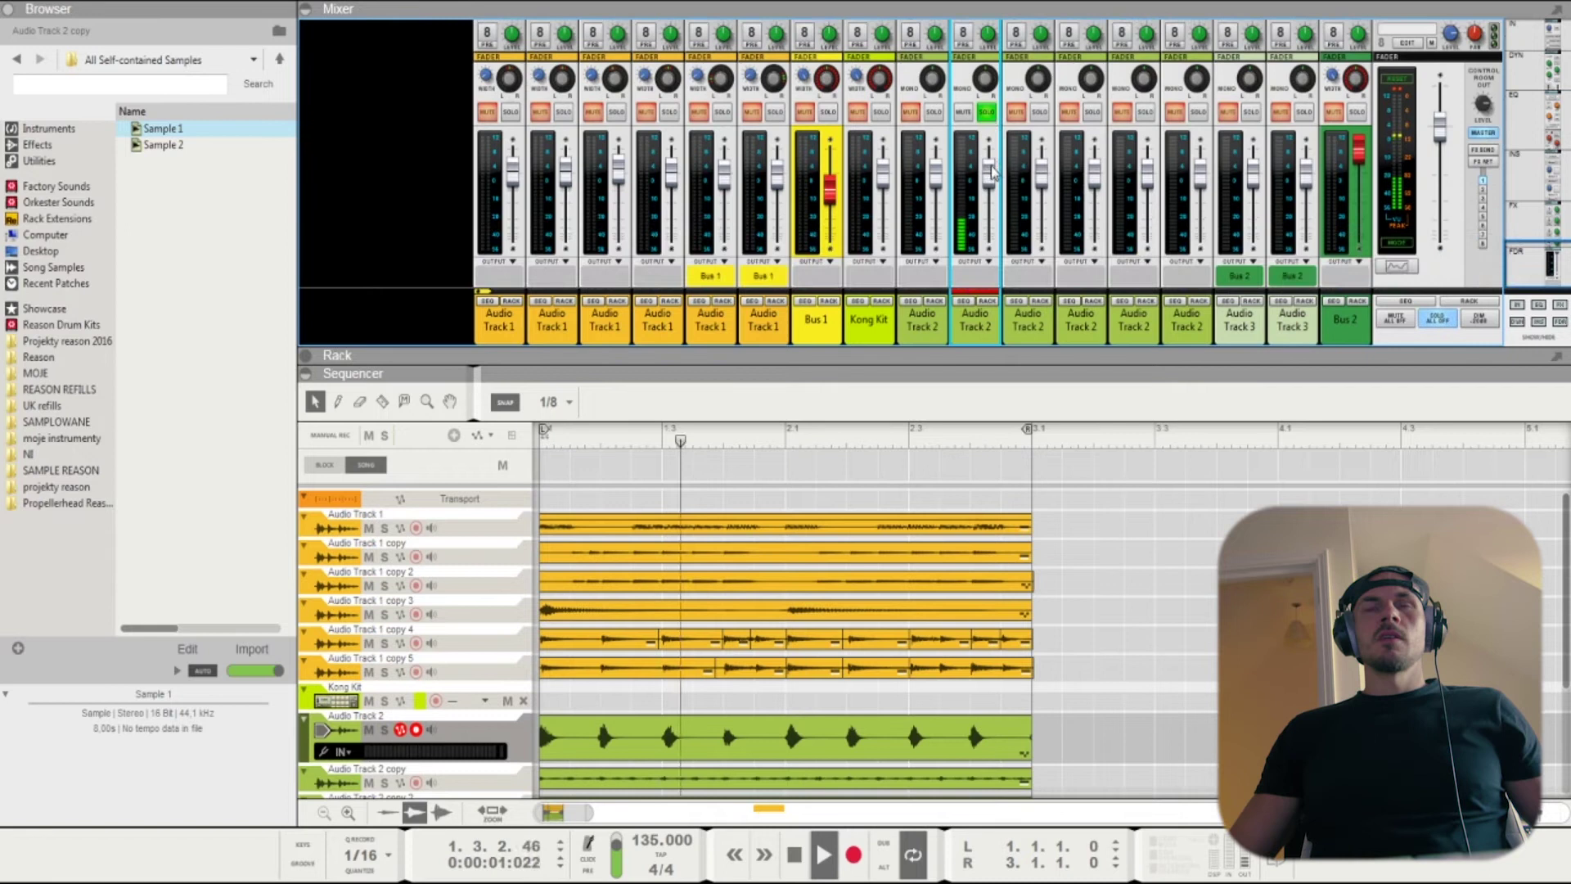
- Switch on the high-pass filters of the Audio Track 2 copies while auditioning them in turn
scroll(992, 170, "up", 5)
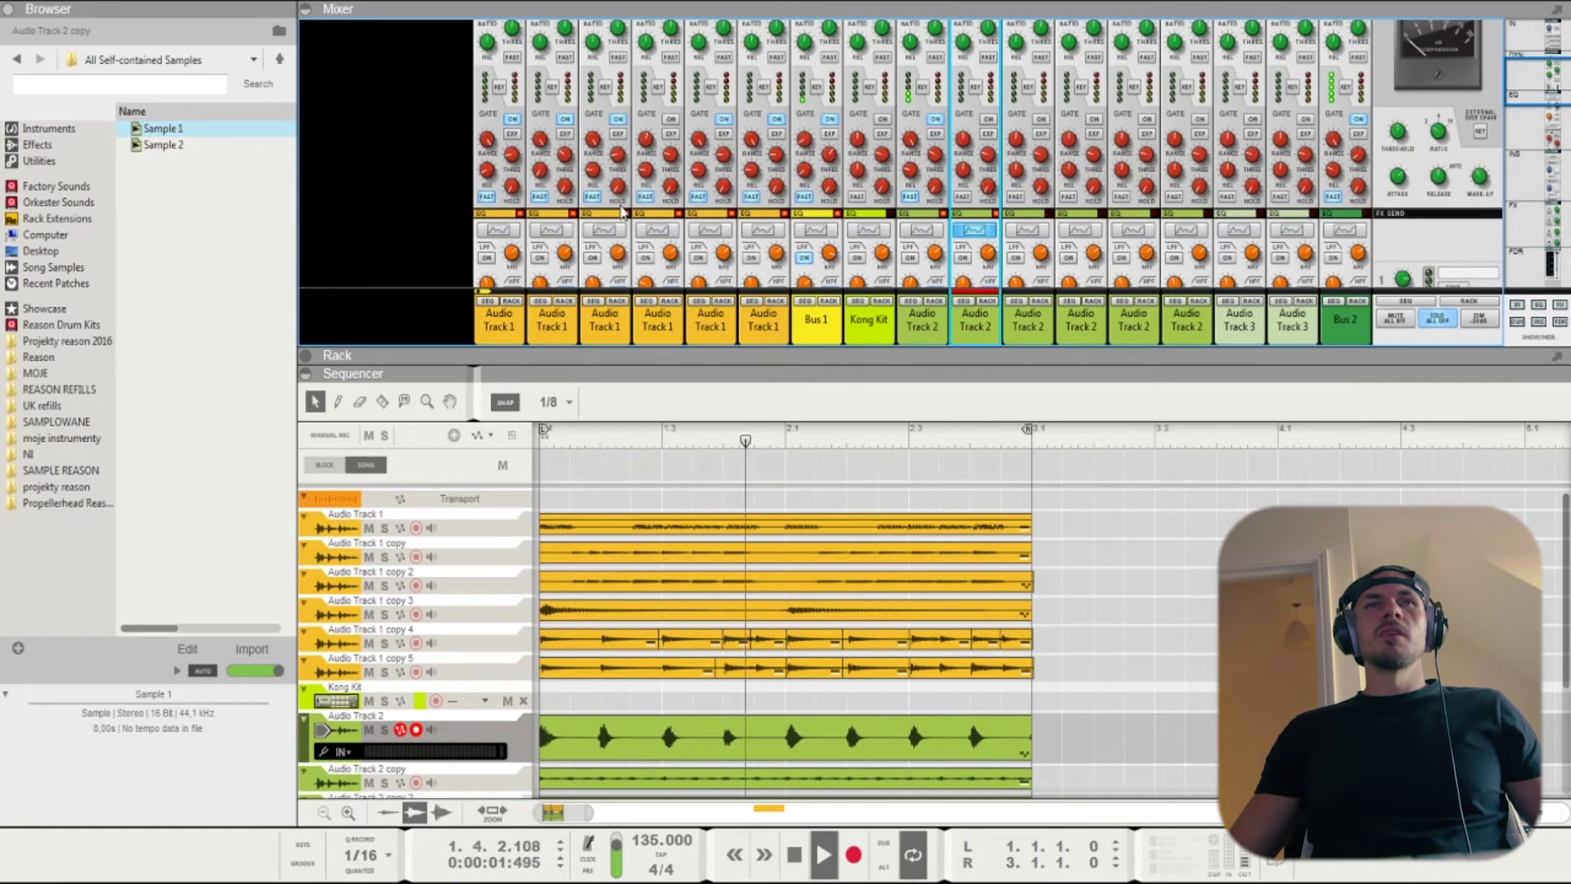
key("space")
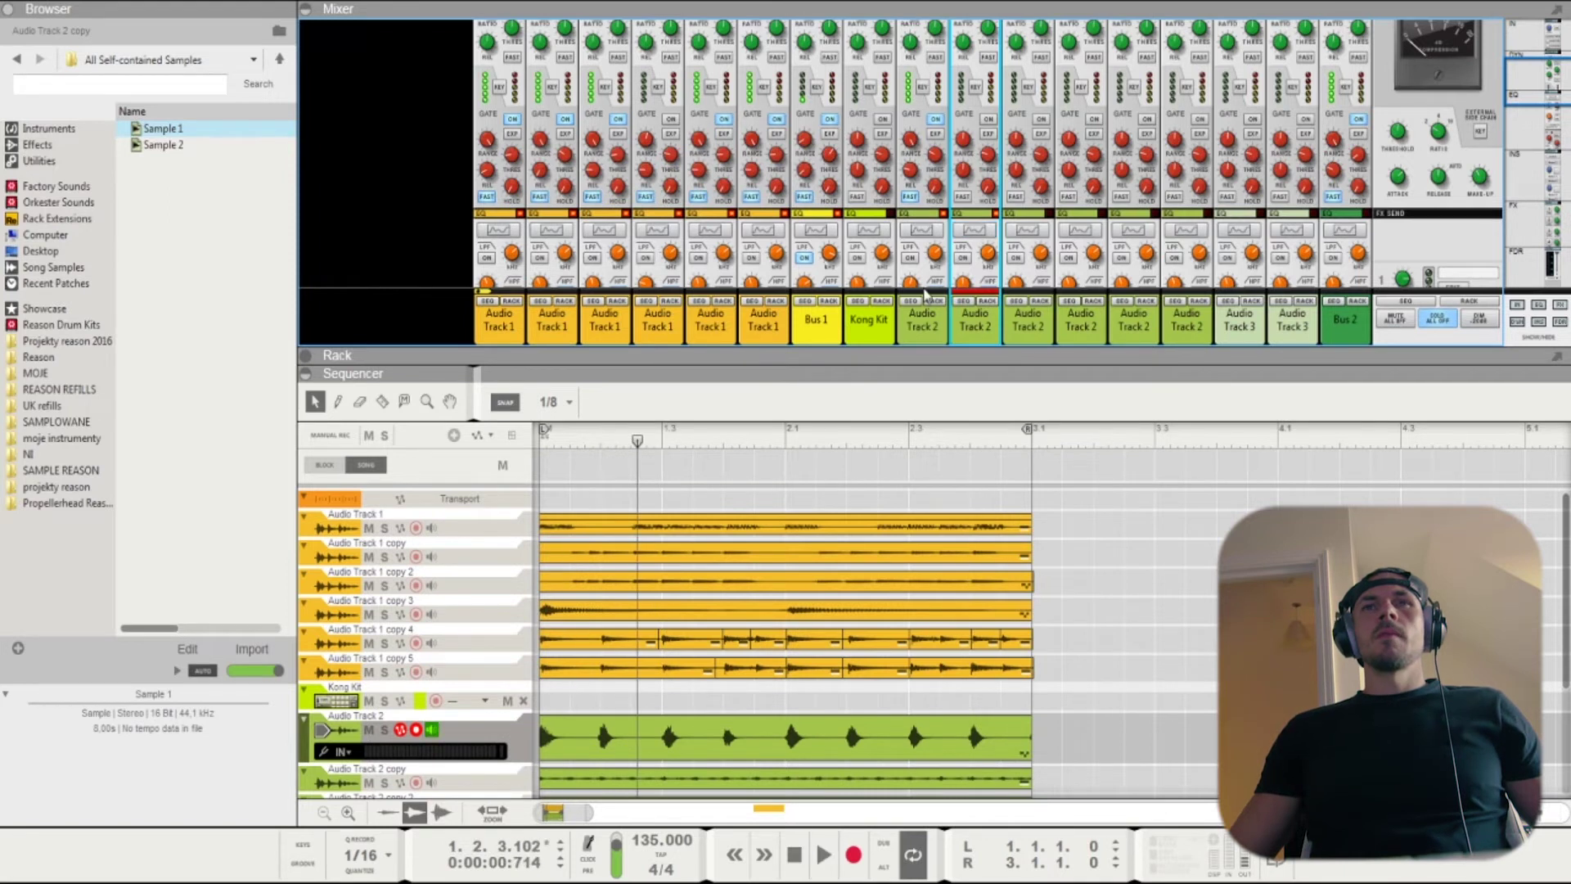
scroll(1181, 193, "down", 10)
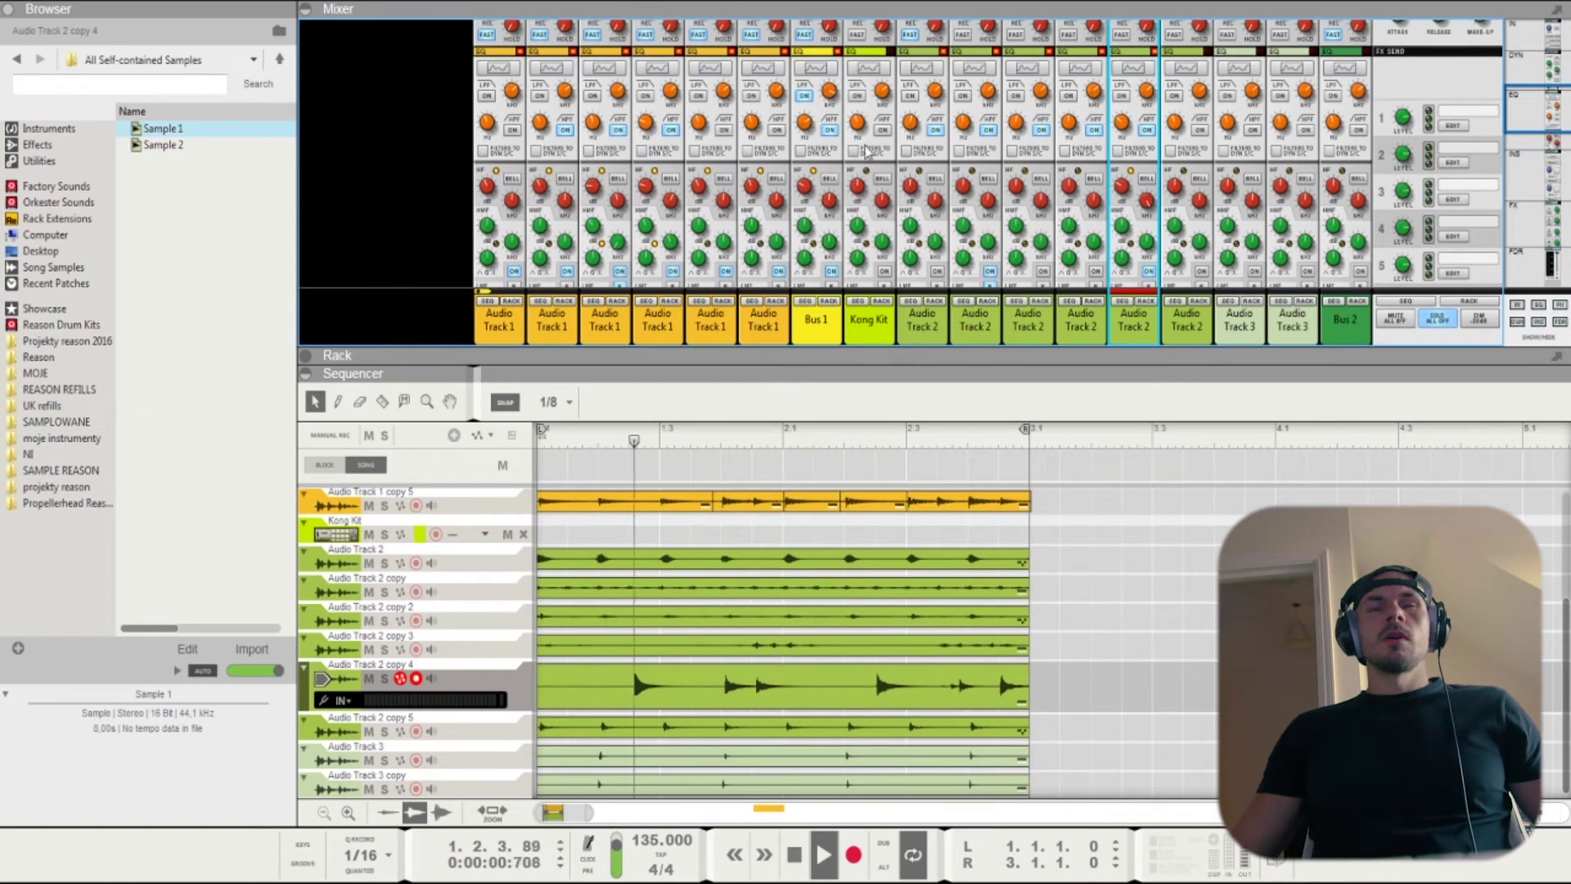
key("space")
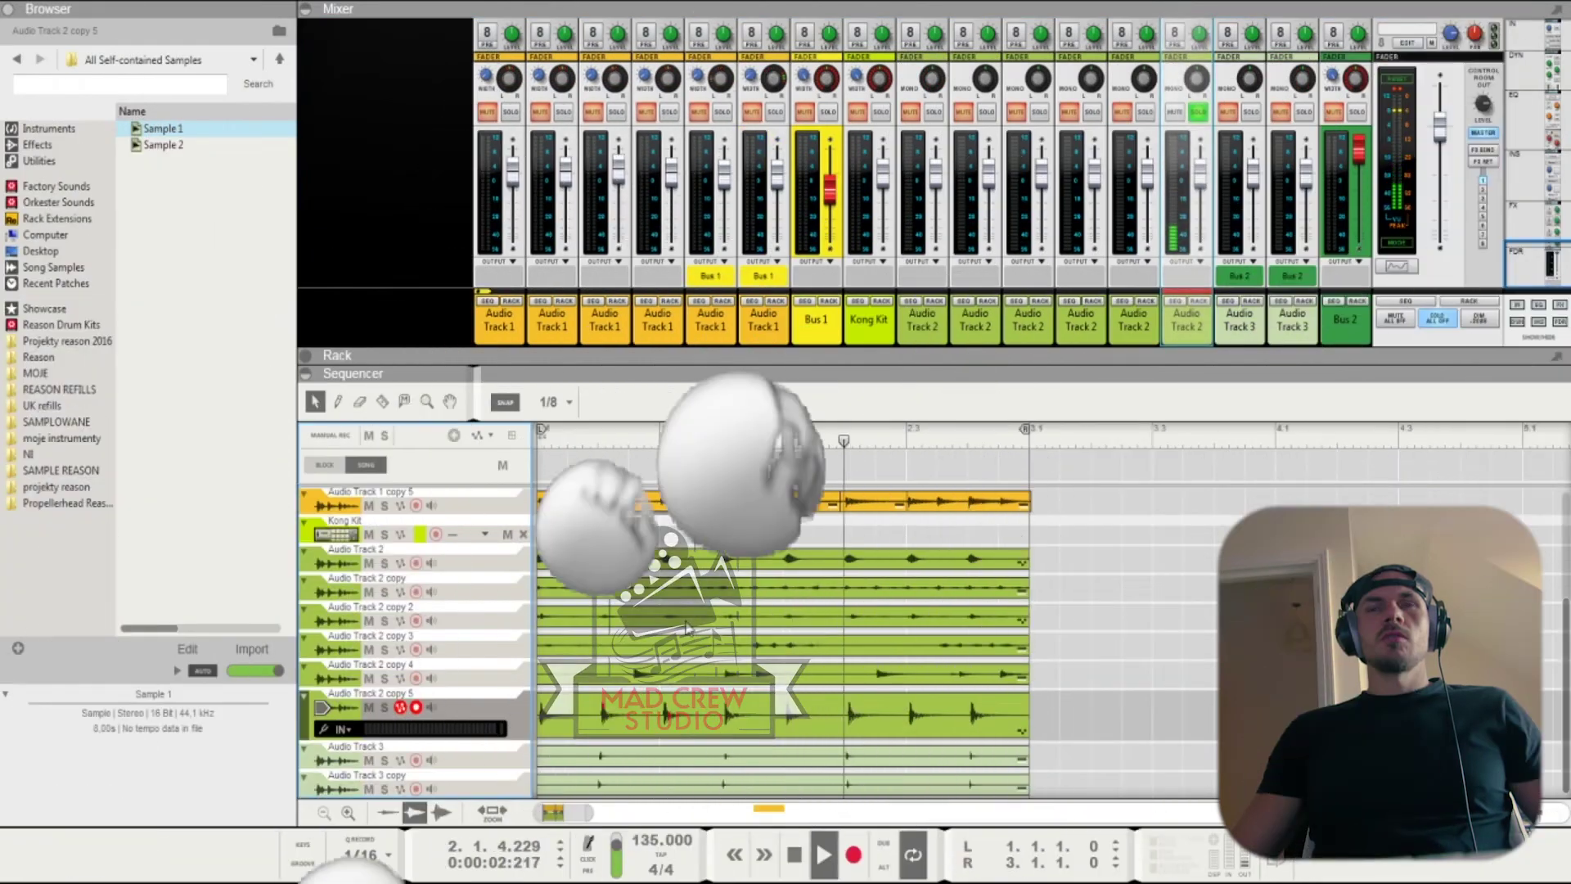
- Audition Audio Track 2 copy 5 in solo while checking its channel filter and gate
key("space")
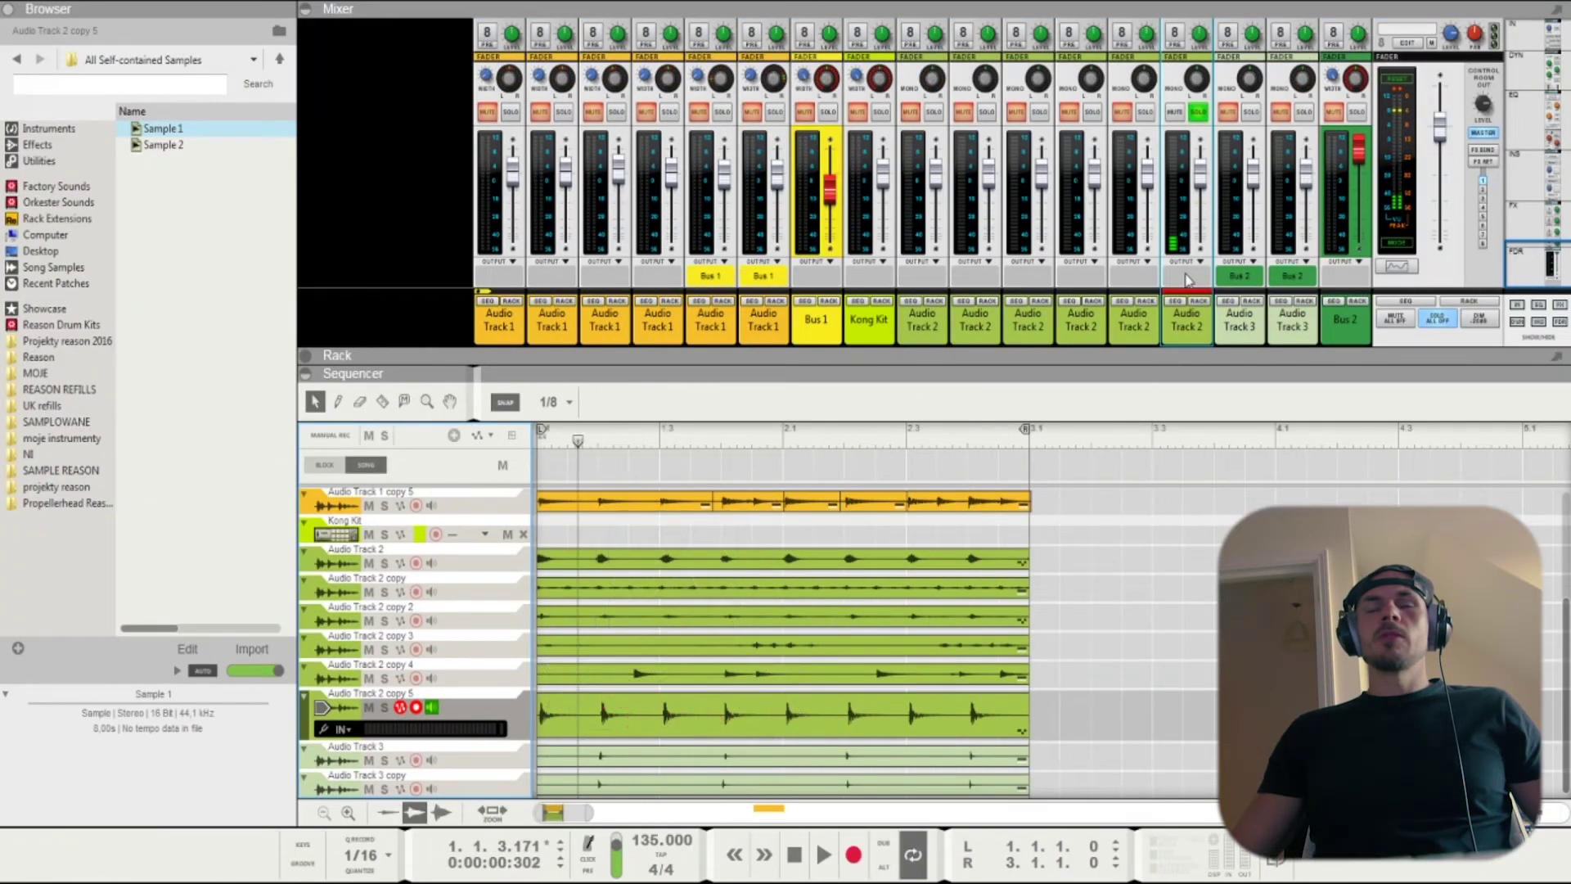
scroll(1196, 280, "up", 15)
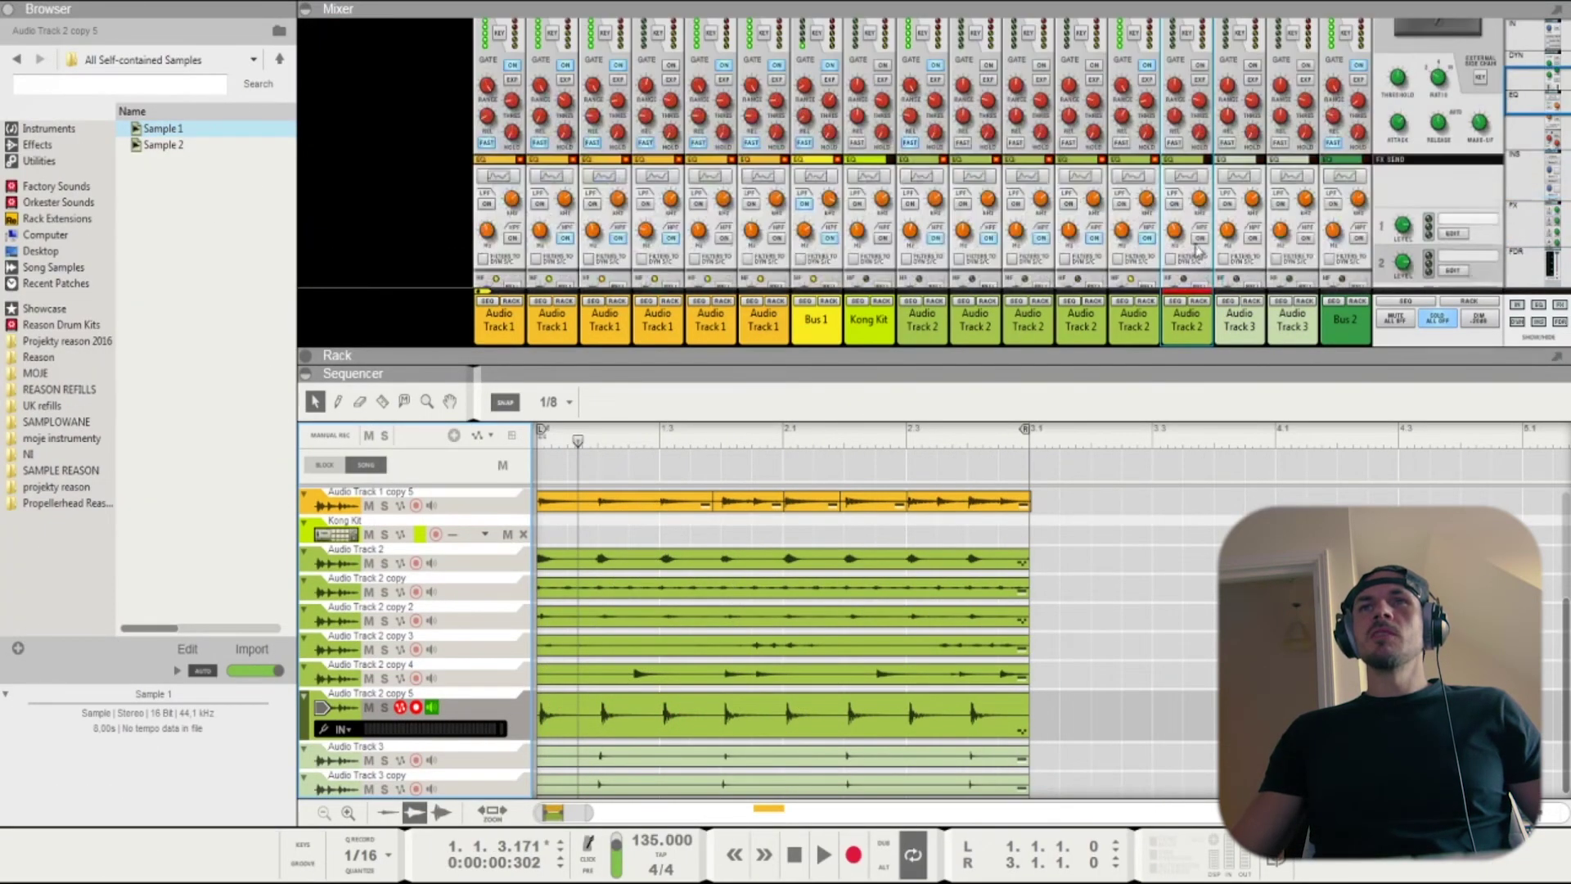
key("space")
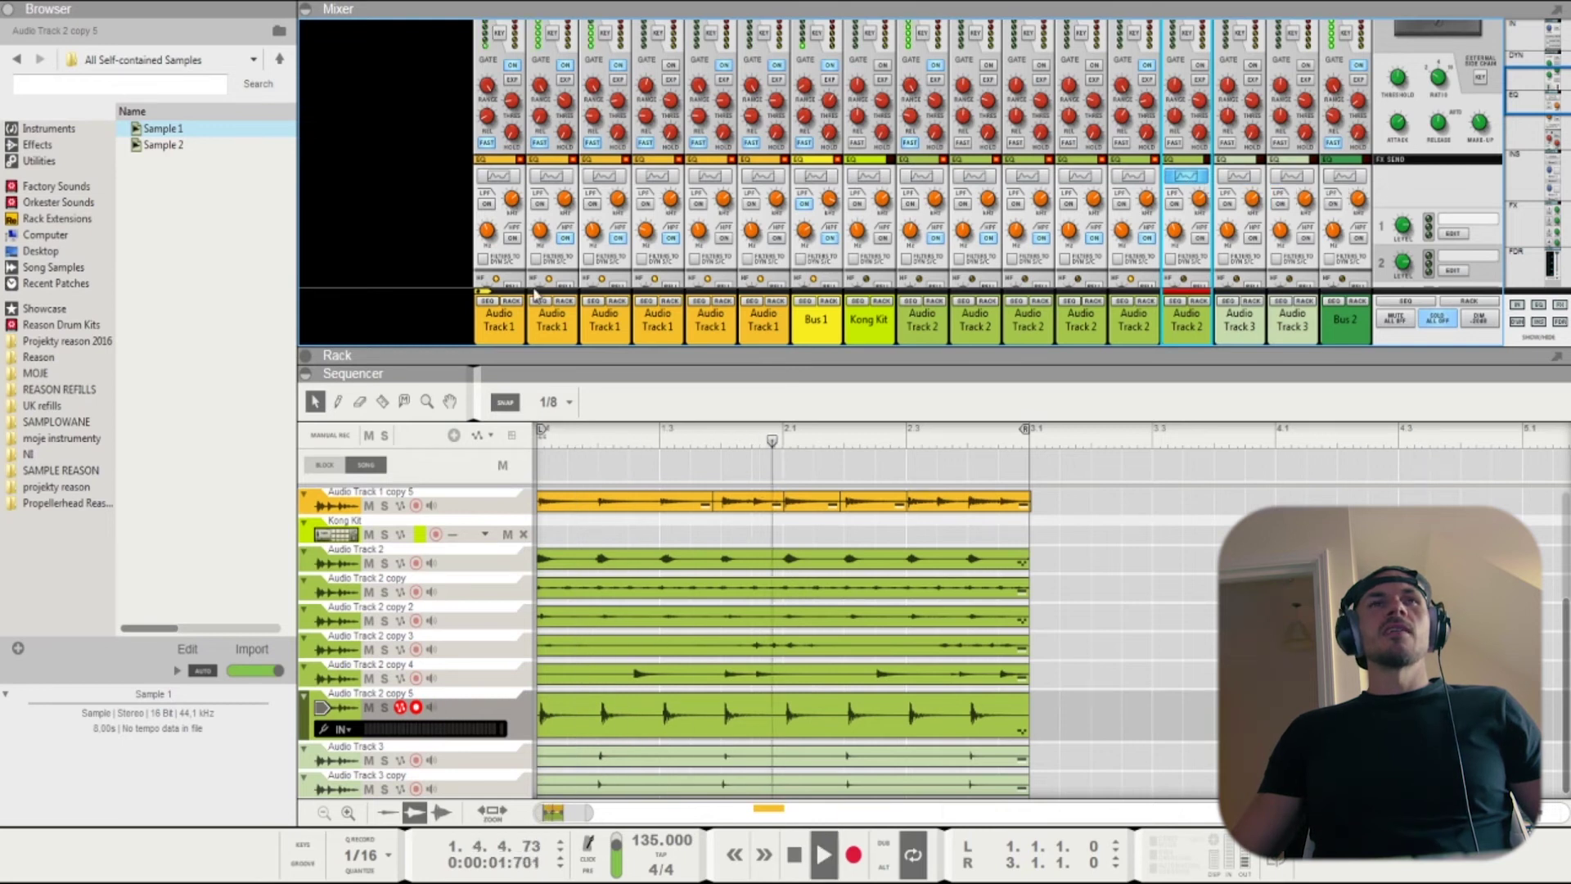
scroll(1199, 189, "up", 4)
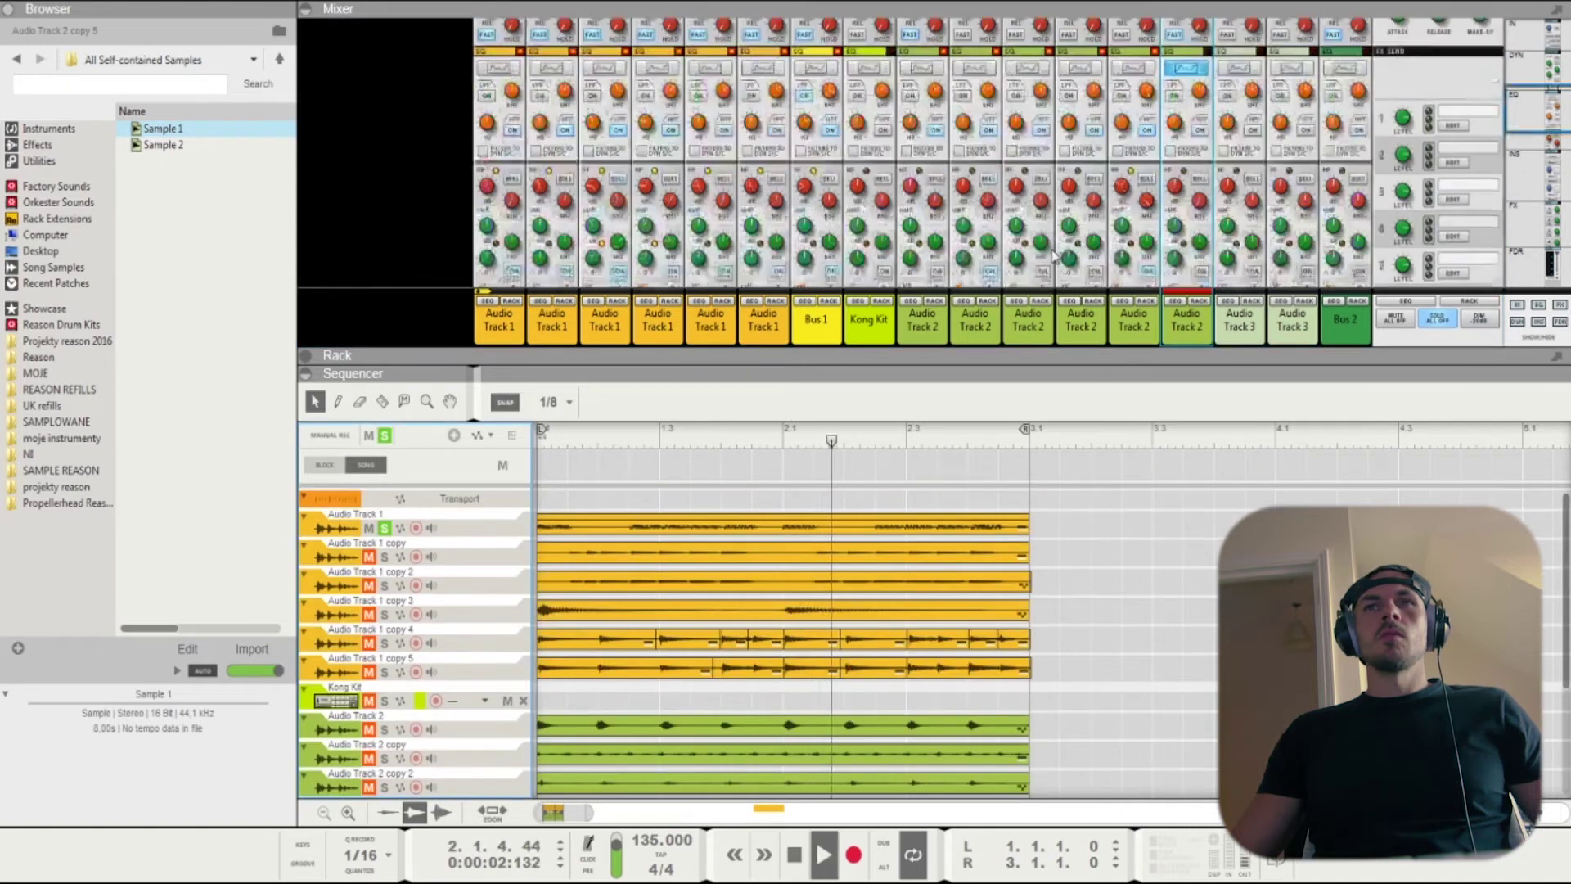
scroll(1054, 256, "down", 5)
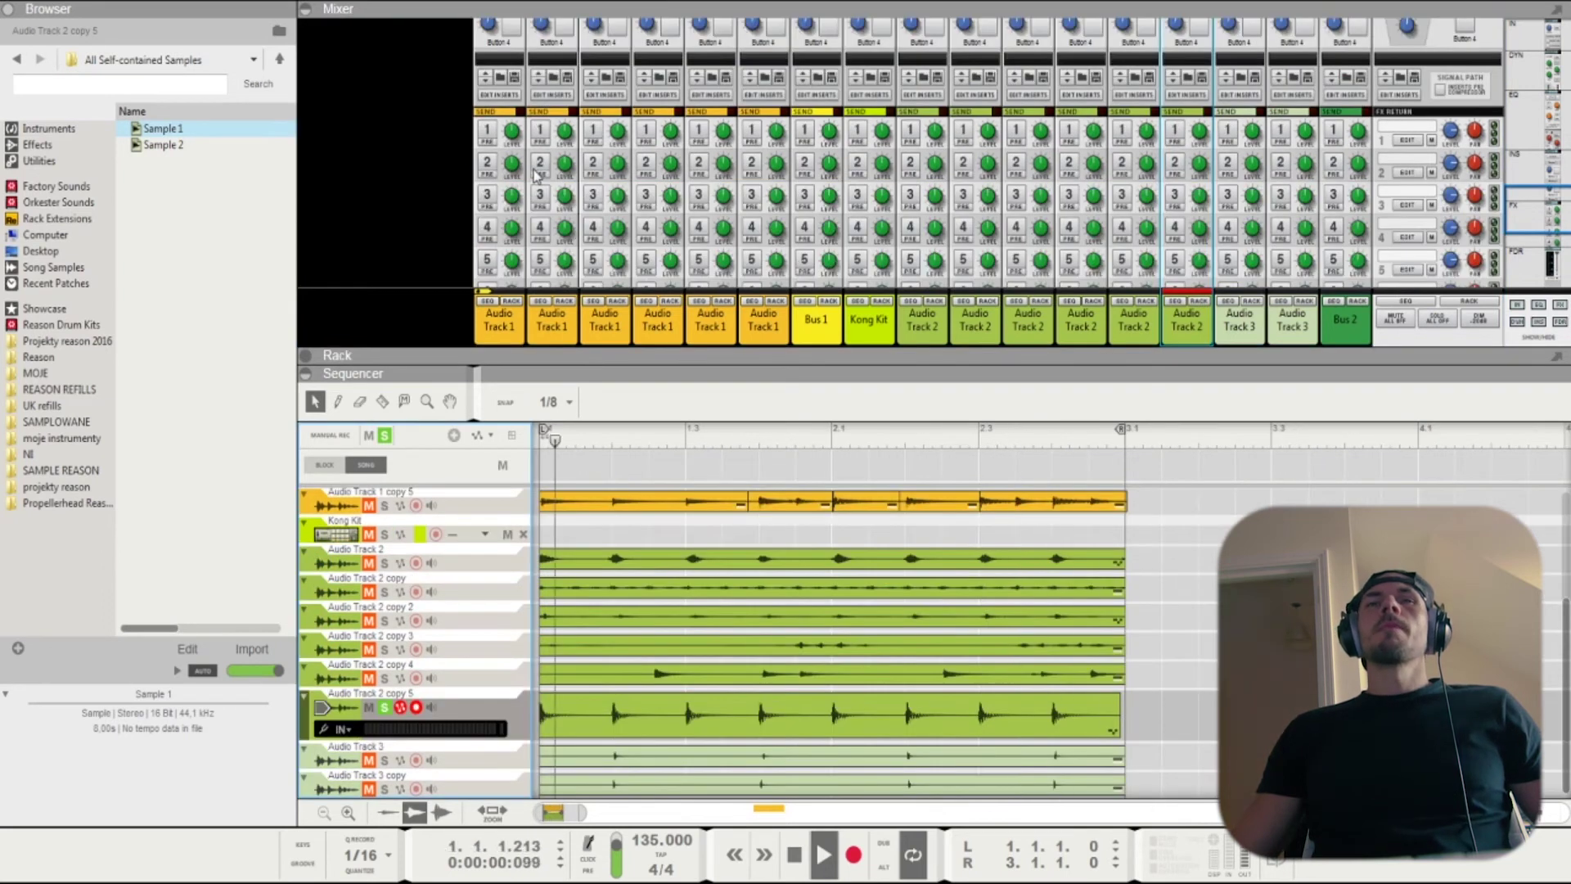
- Transpose the Audio Track 2 copy 5 clip to -6.00
left_click(585, 728)
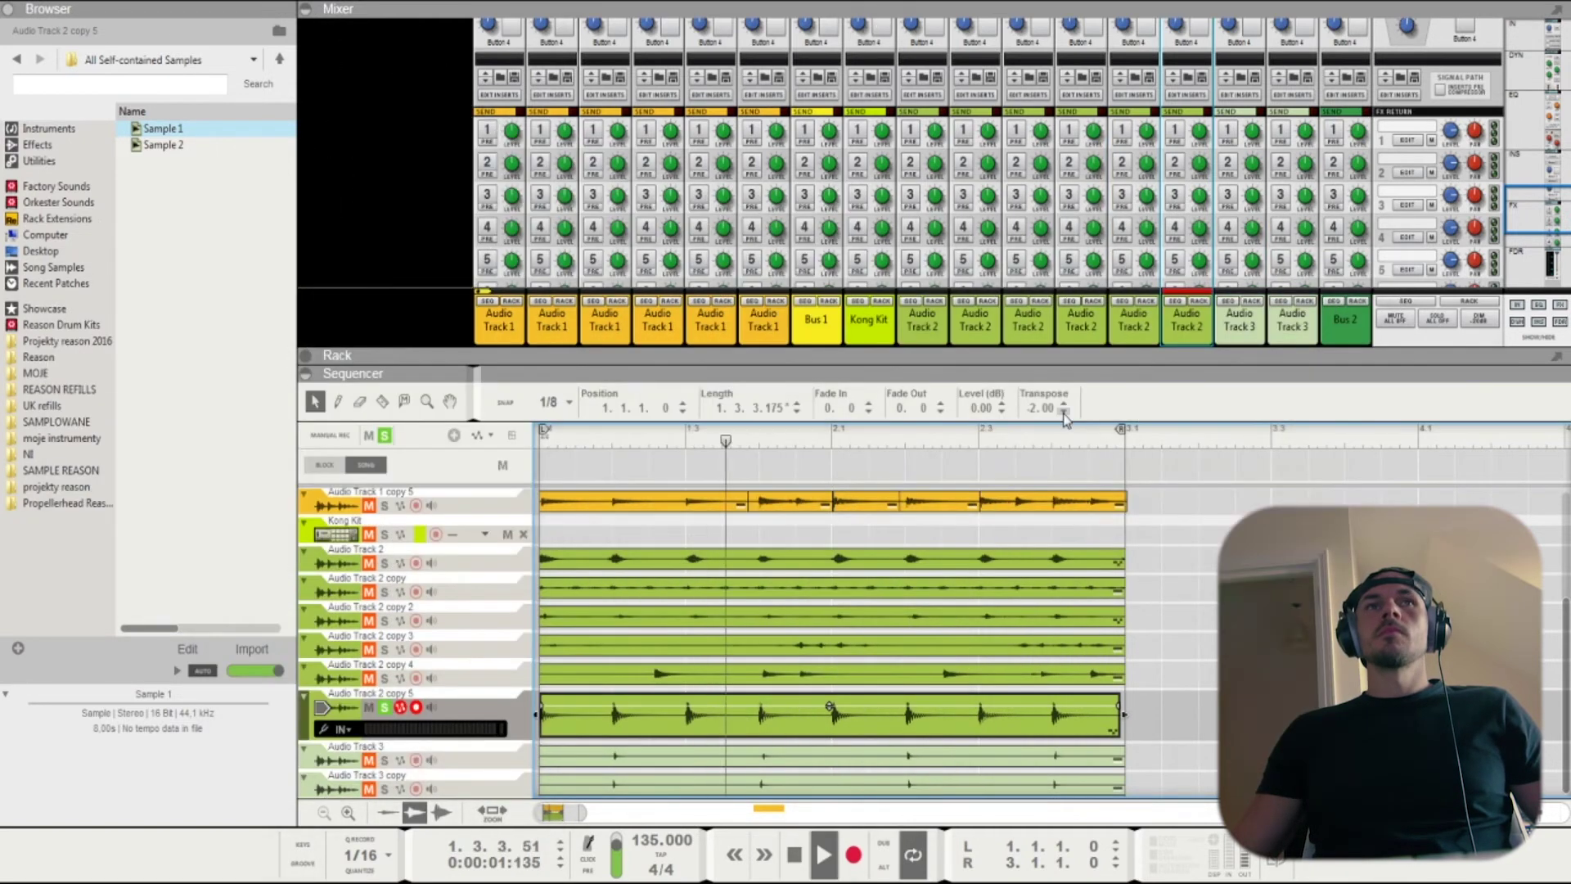
left_click(1063, 413)
left_click(1064, 412)
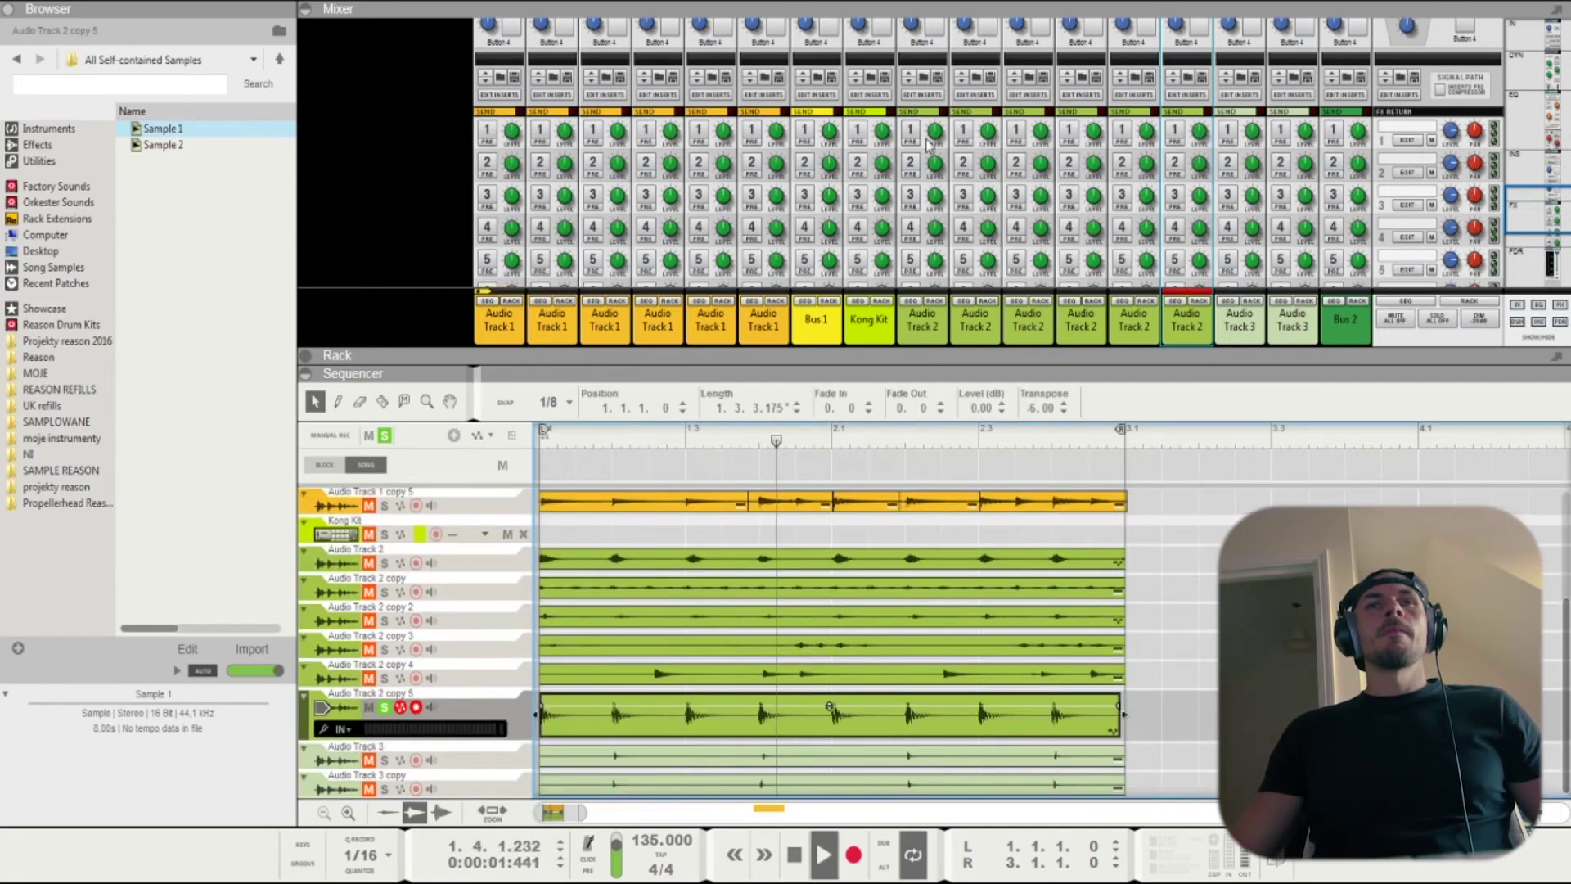
- Audition the transposed Audio Track 2 copy 5 clip in solo and look over the other tracks in the arrangement
scroll(513, 748, "up", 3)
scroll(493, 748, "down", 3)
left_click(486, 714)
key("space")
scroll(458, 679, "up", 4)
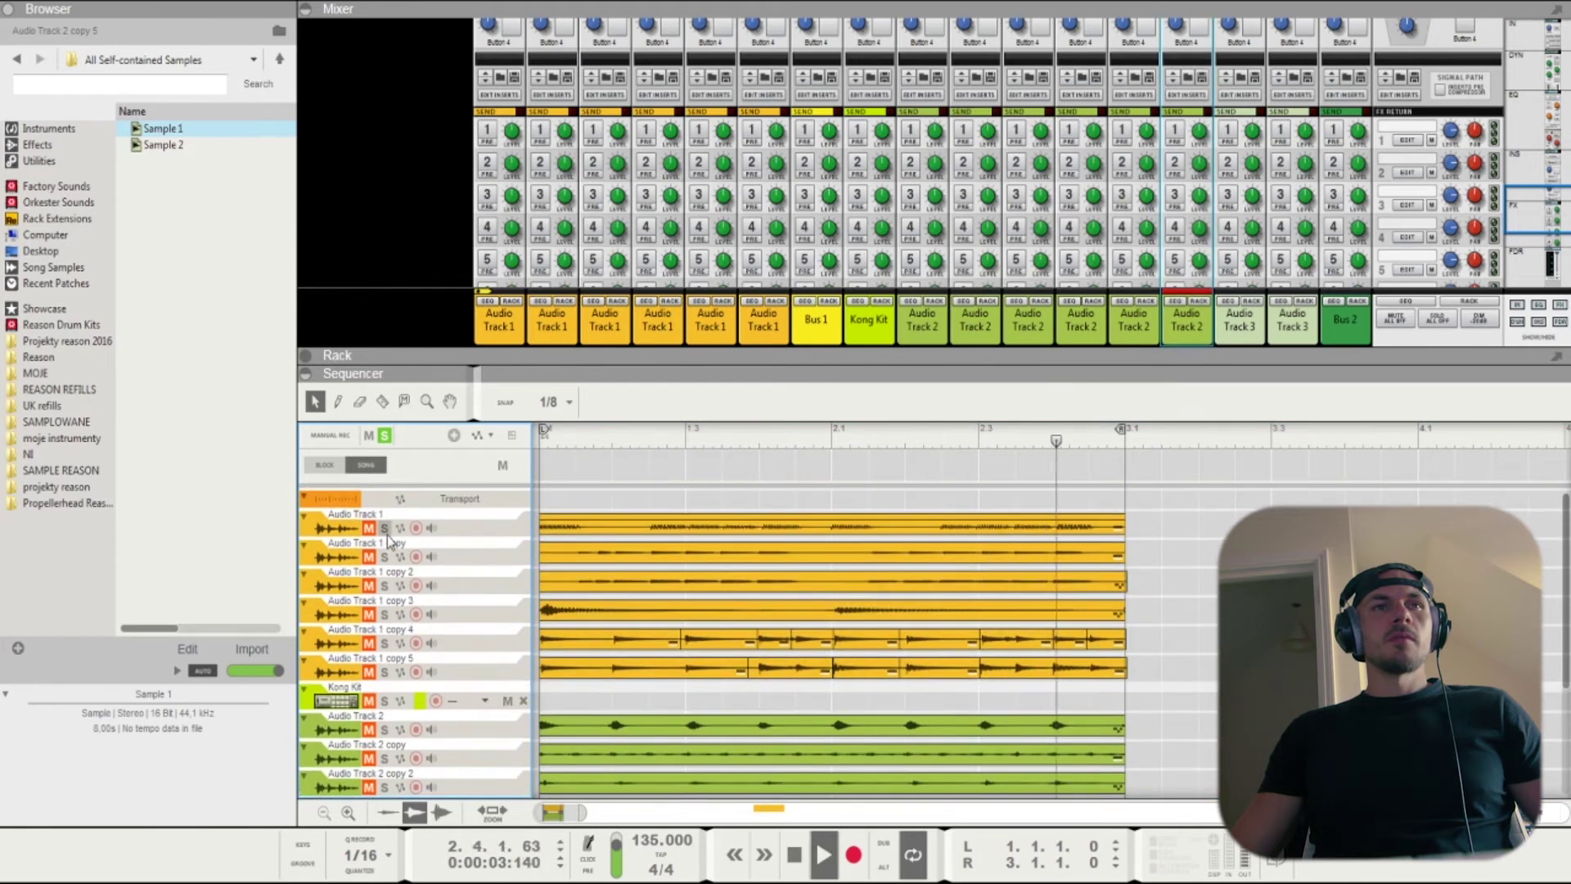
scroll(892, 141, "down", 6)
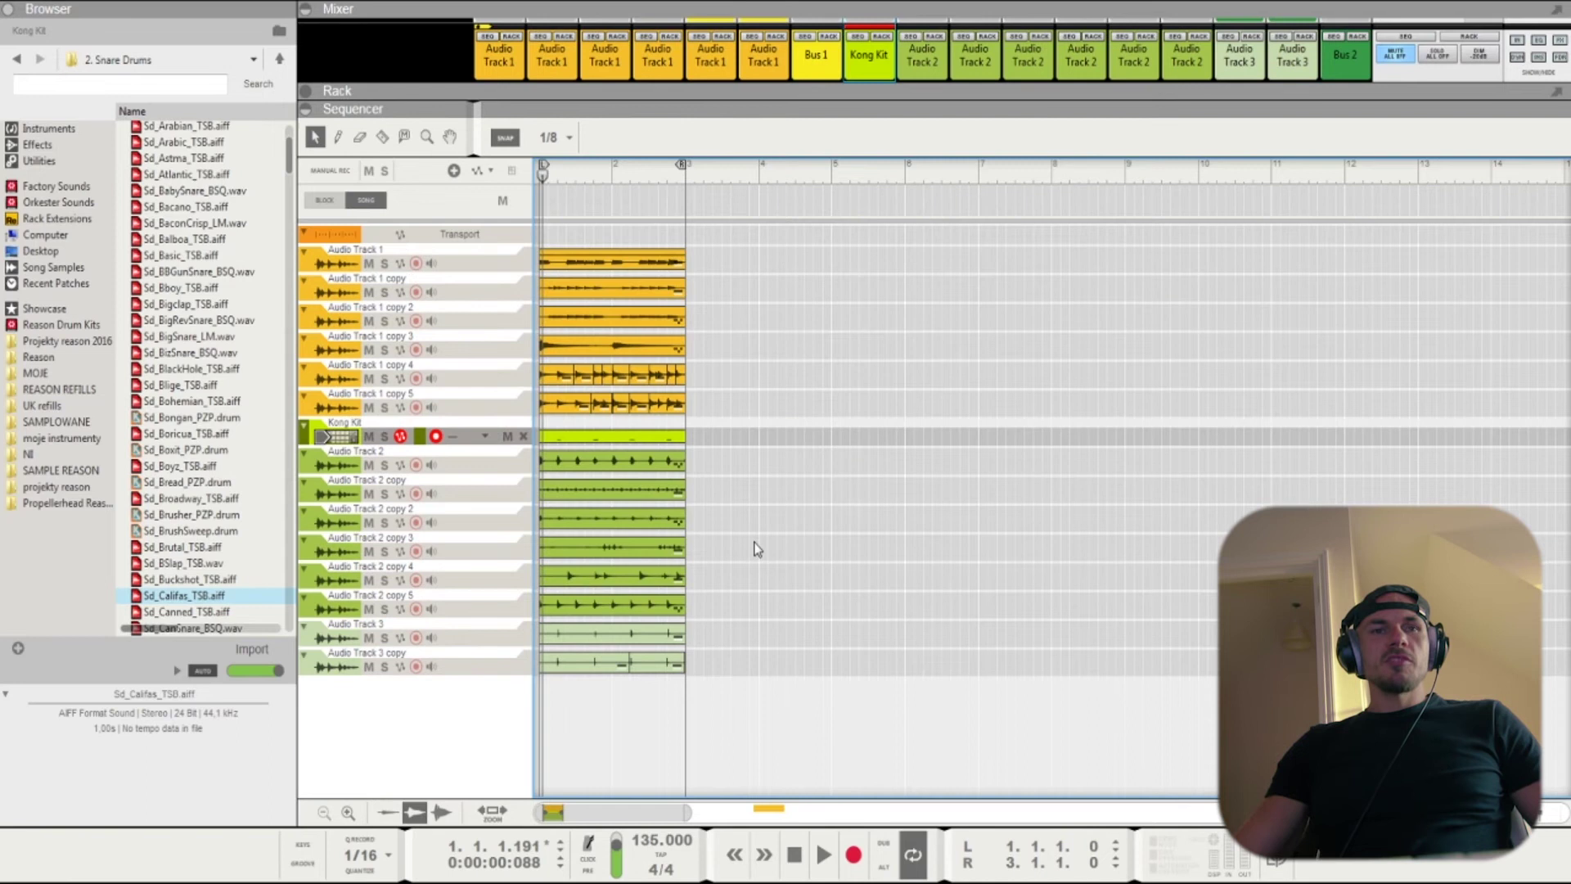
- Copy the selected clips of Audio Track 1 and the drum tracks from bars 21–25 to bars 33–37 and start playback
key("h")
key("h")
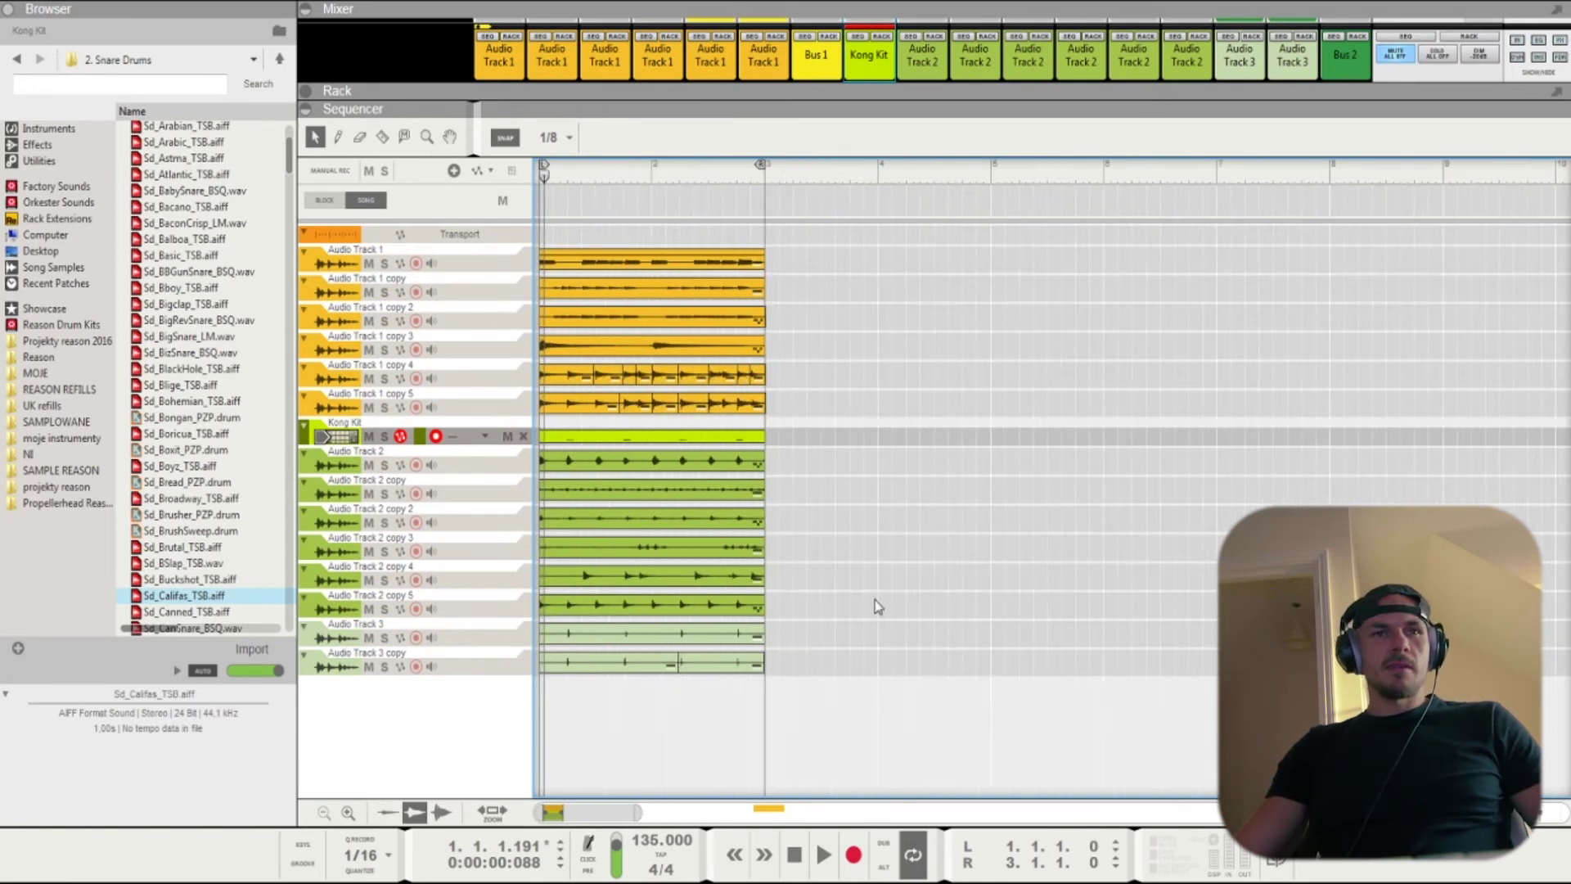
scroll(832, 654, "down", 2)
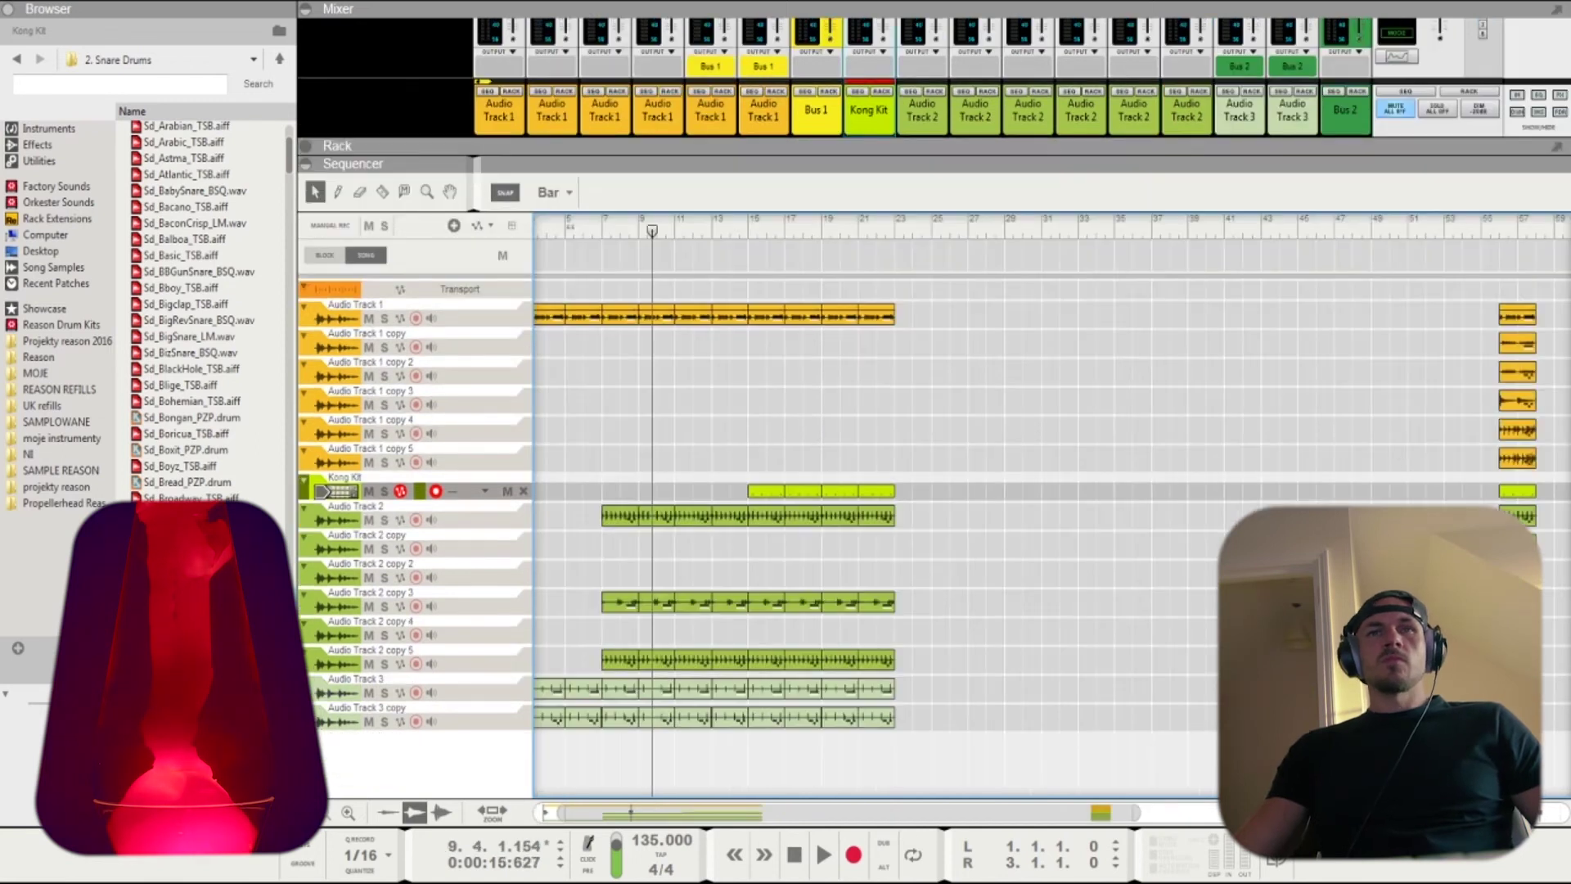
left_click(604, 232)
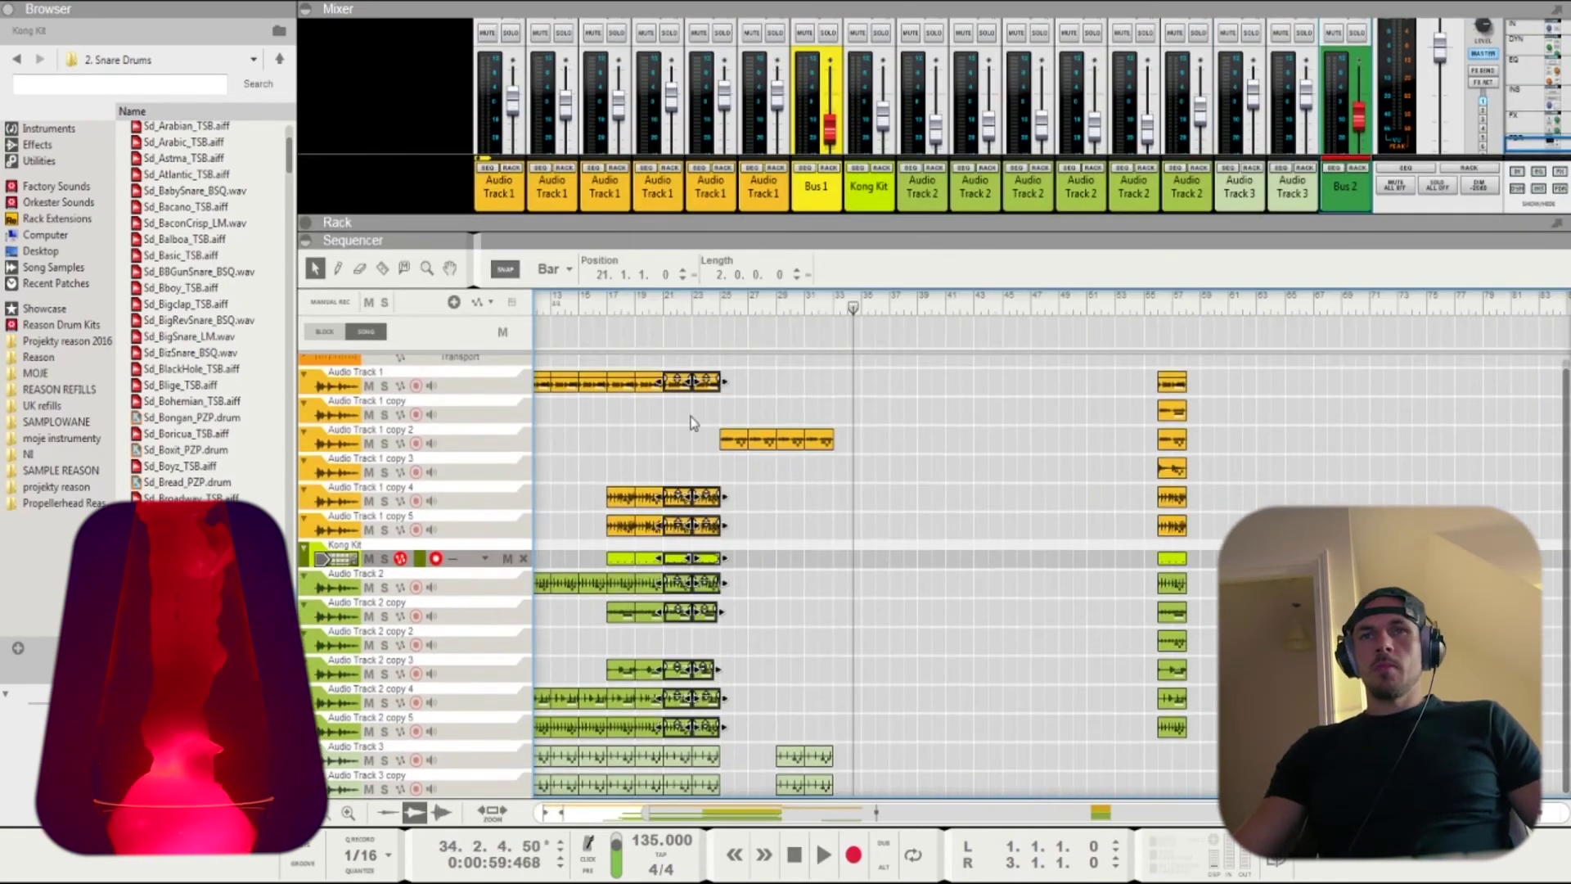
left_click(777, 304)
left_click_drag(703, 382, 873, 383)
key("space")
- Extend the Audio Track 3, Audio Track 3 copy and Audio Track 1 copy 2 parts to bar 37 by repeating their last clips
left_click_drag(842, 746, 787, 790)
left_click_drag(787, 787, 844, 788)
left_click_drag(841, 463, 789, 441)
left_click_drag(813, 446, 869, 448)
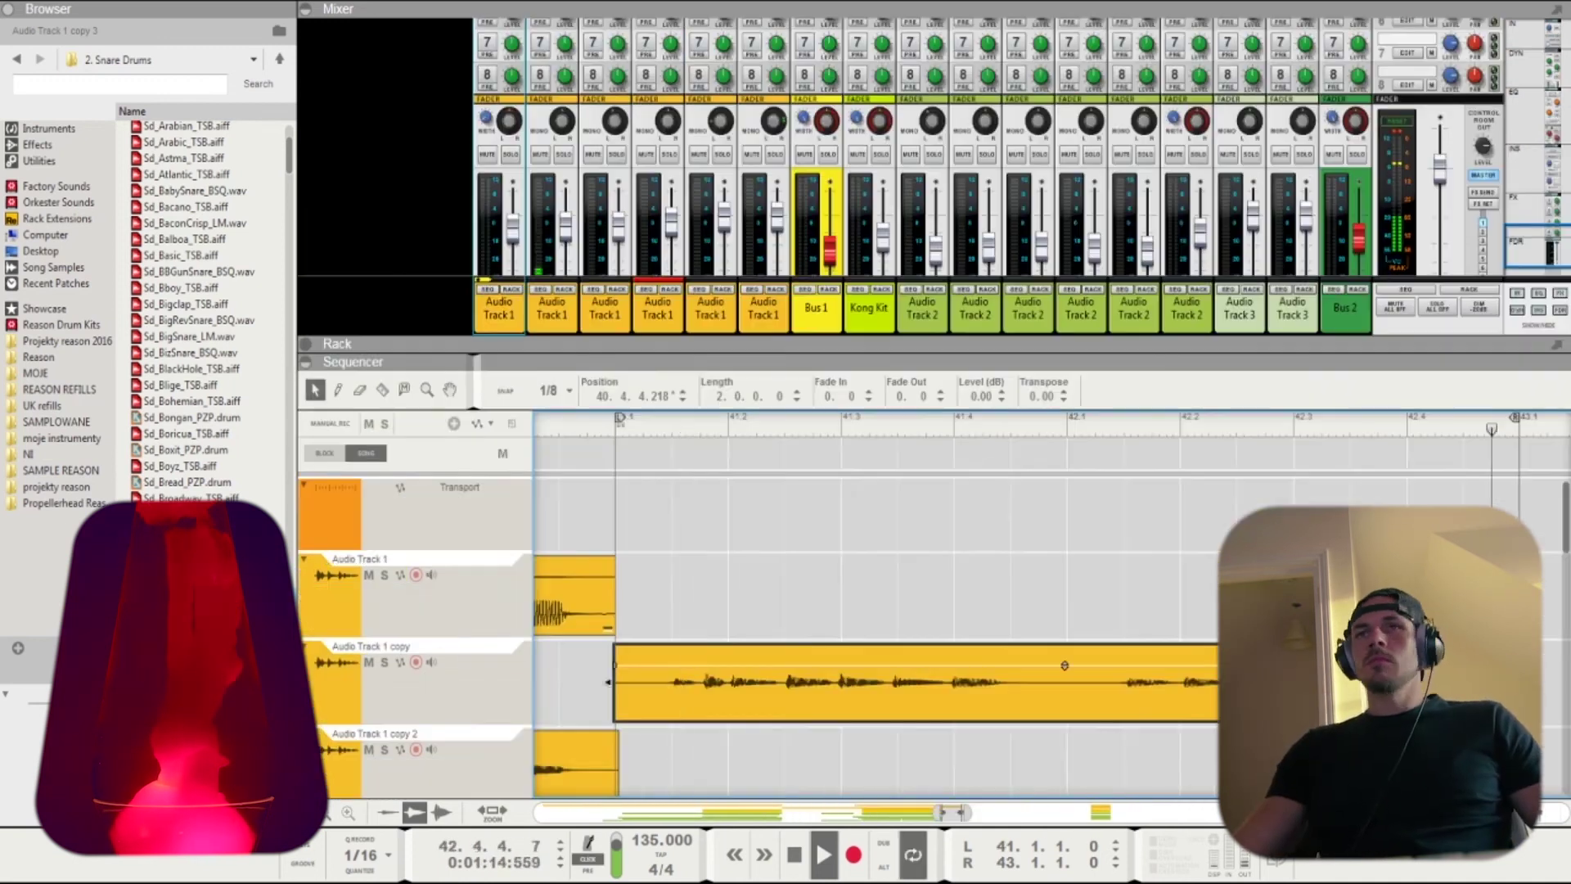
- Slice the Audio Track 1 copy clip between bars 41 and 43 with the Razor tool and select its slices for editing
key("r")
left_click(1098, 679)
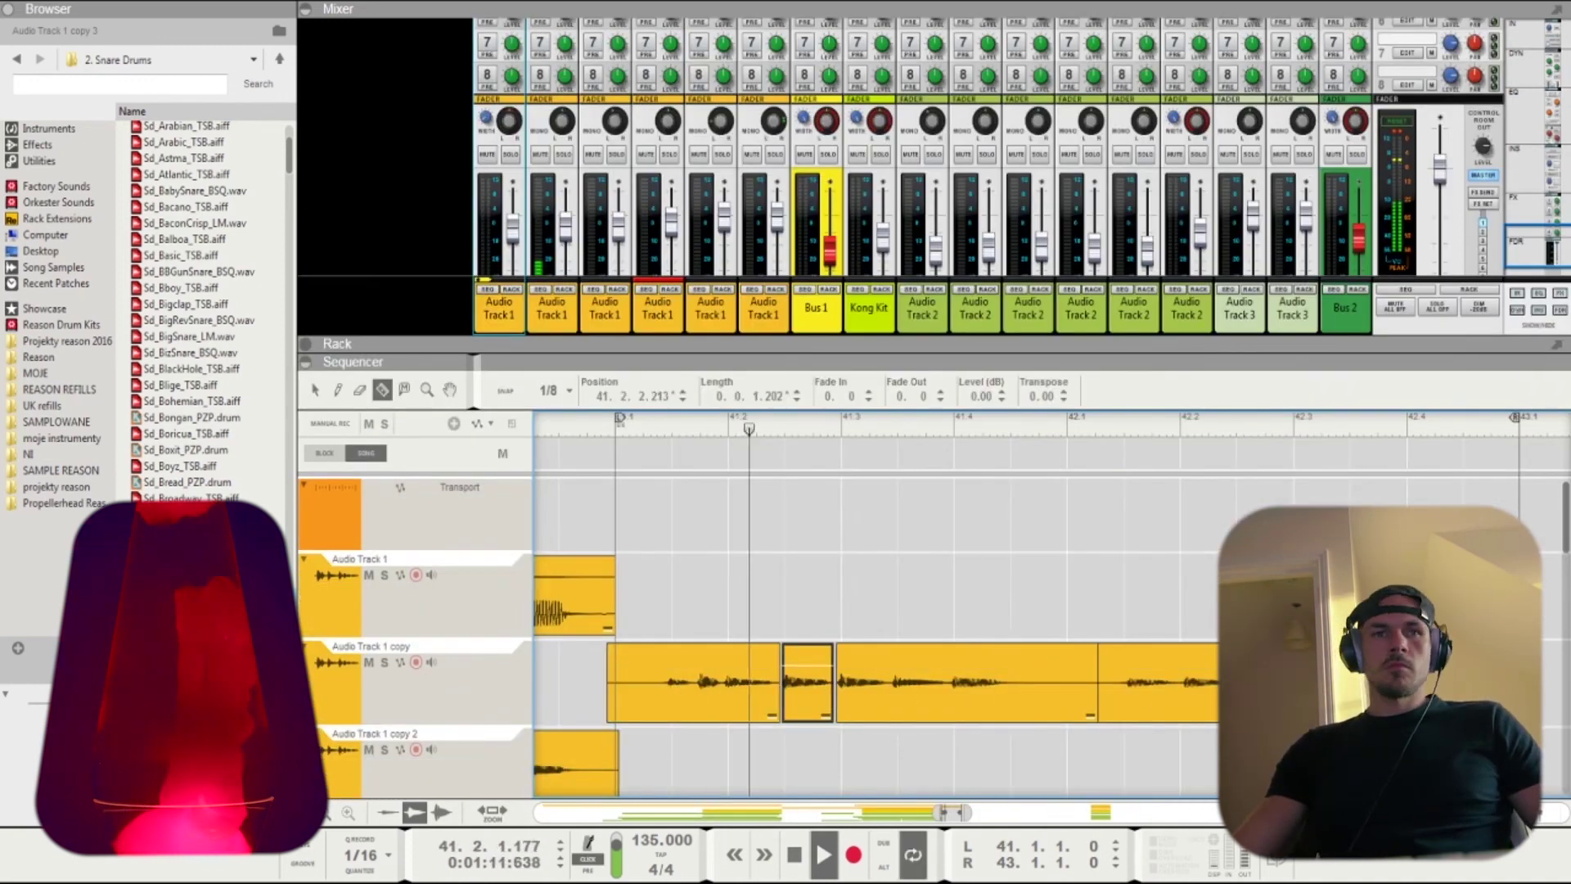
key("q")
left_click(764, 764)
left_click(808, 705)
left_click(881, 710)
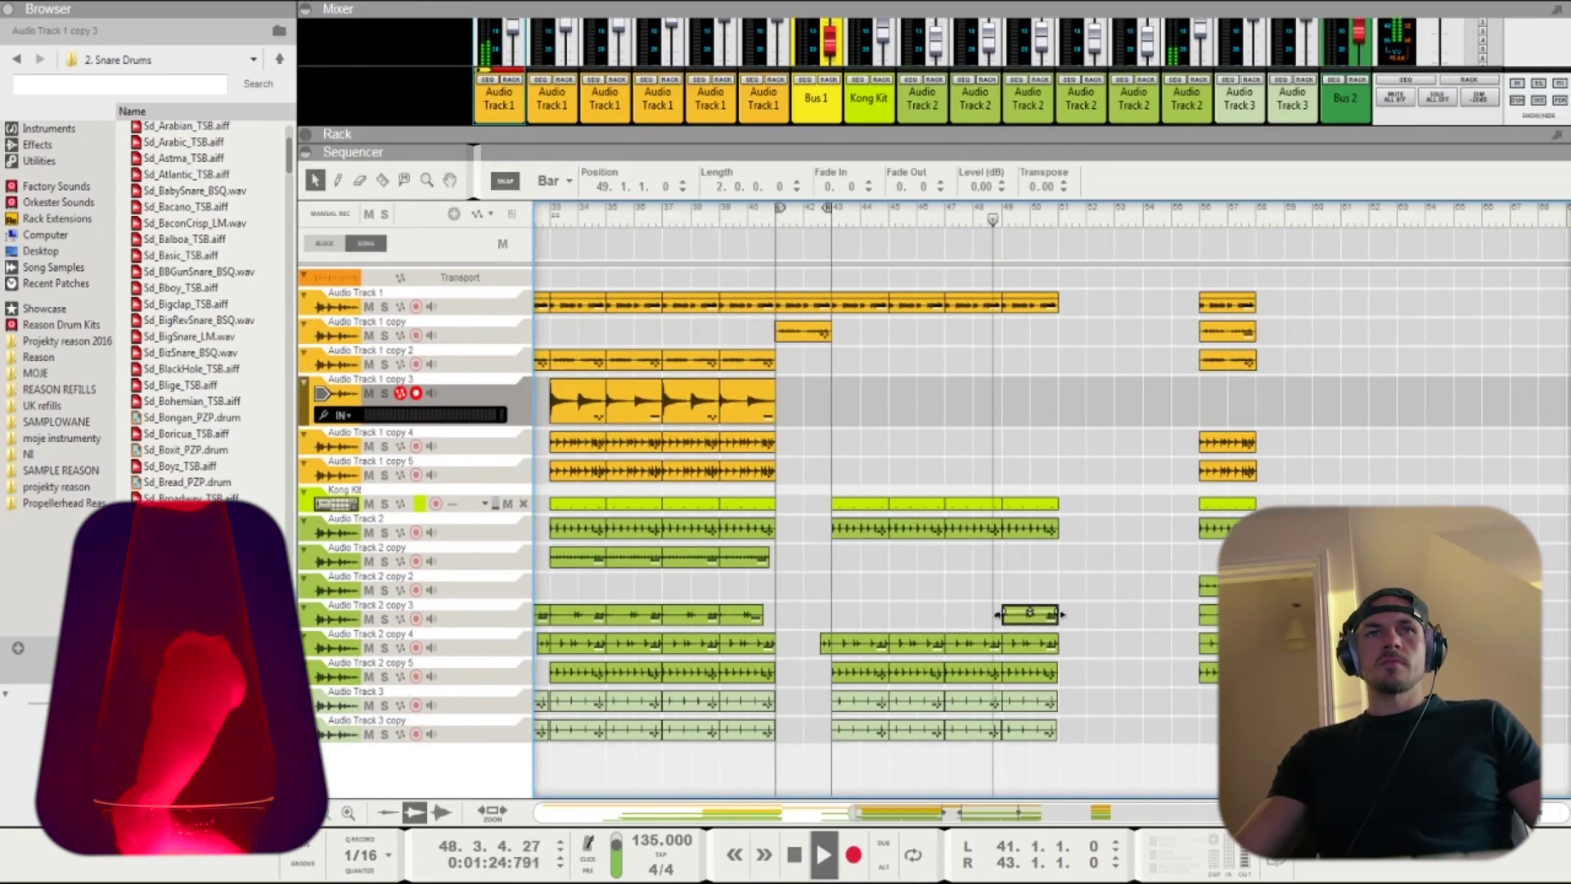
- Select the clips on all tracks between about bars 26 and 41
left_click_drag(730, 164, 843, 638)
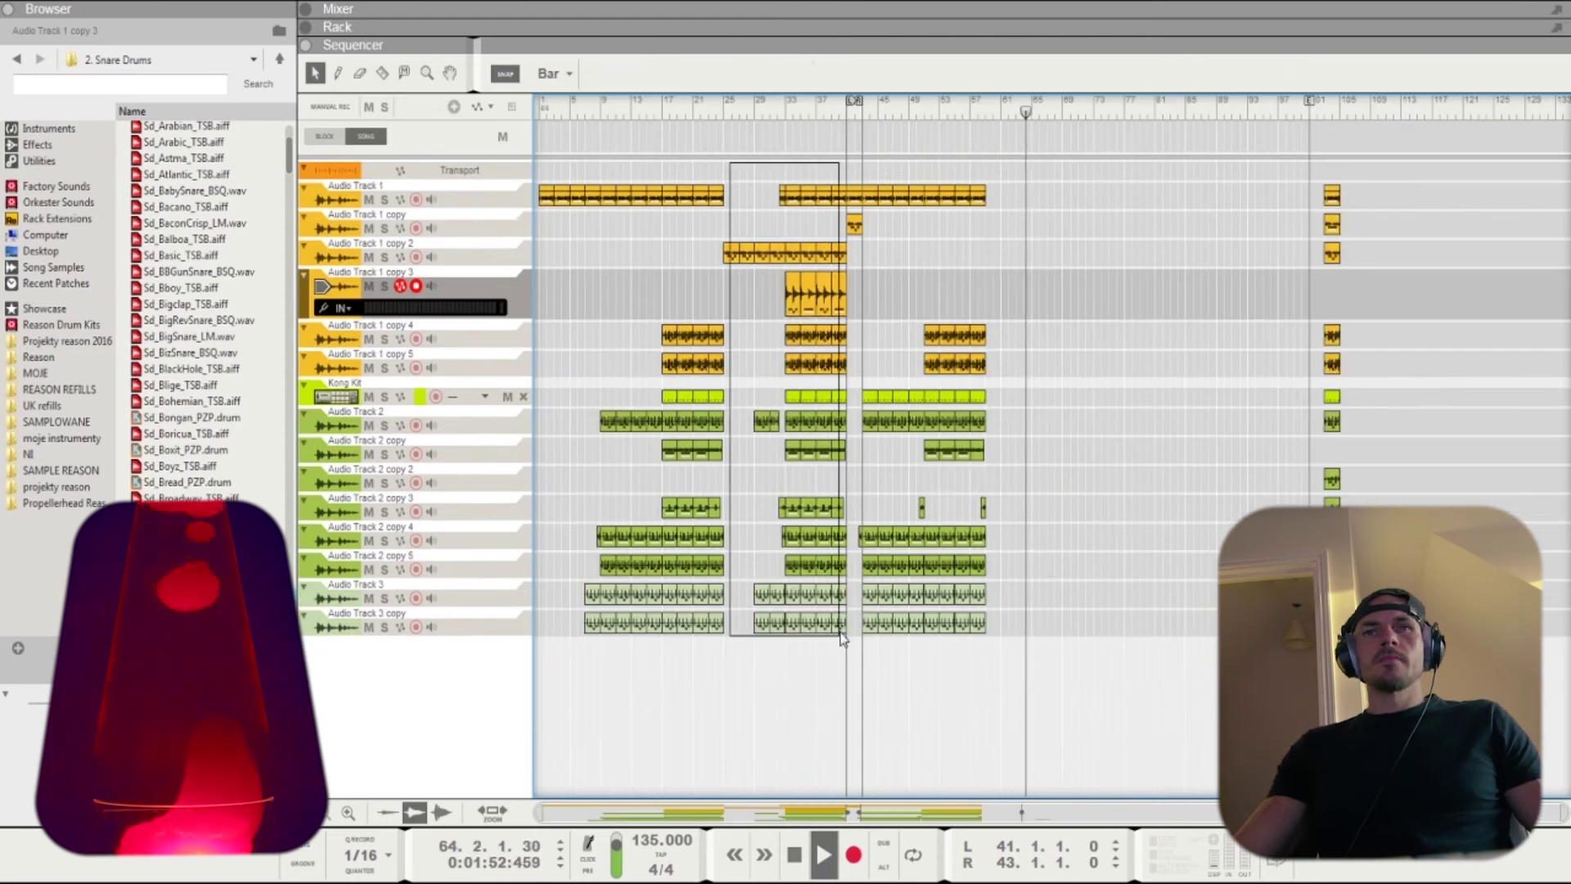